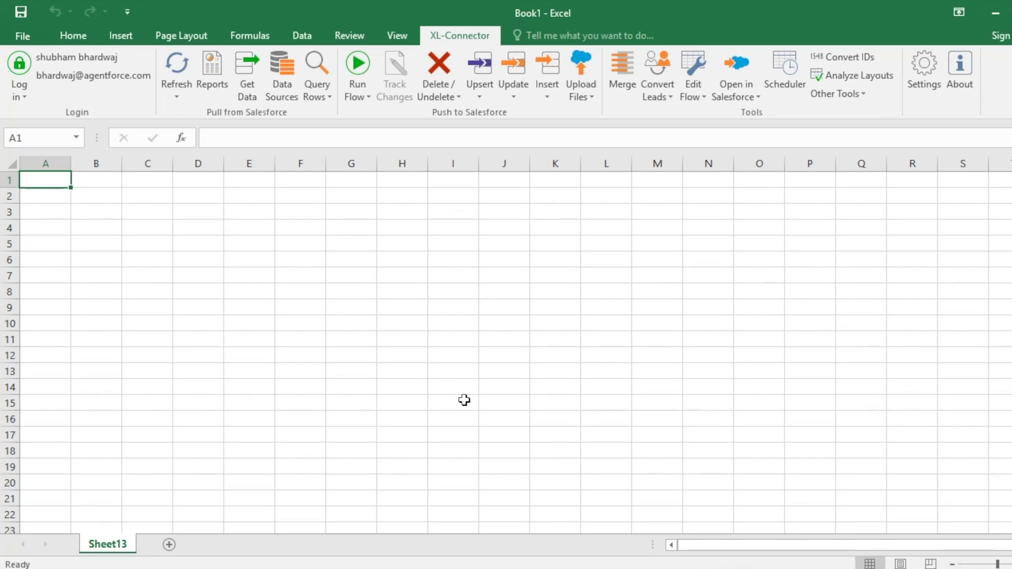
# Step: Open XL-Connector's Download Object Access Security dialog from Other Tools
pyautogui.click(826, 90)
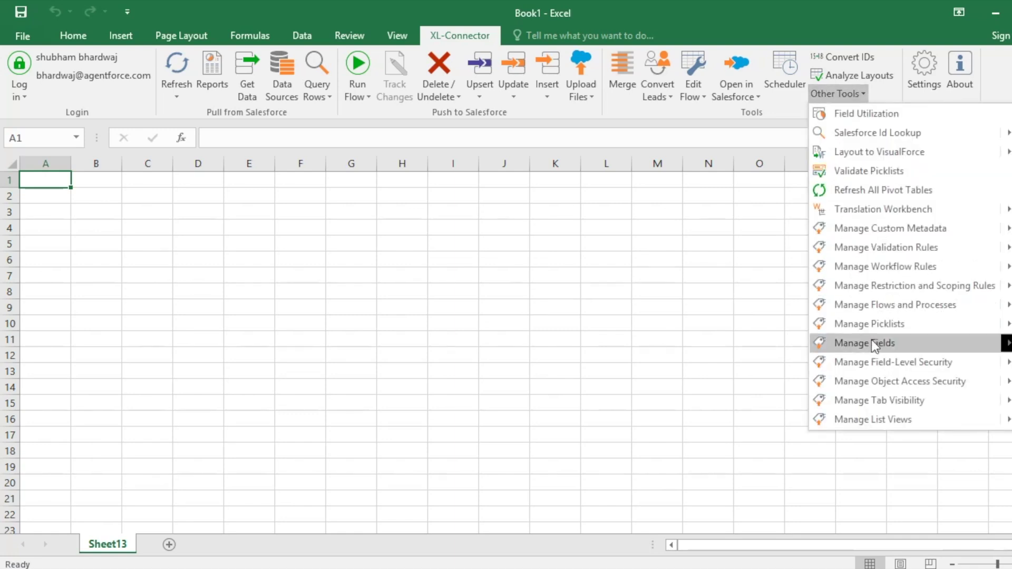
pyautogui.click(874, 384)
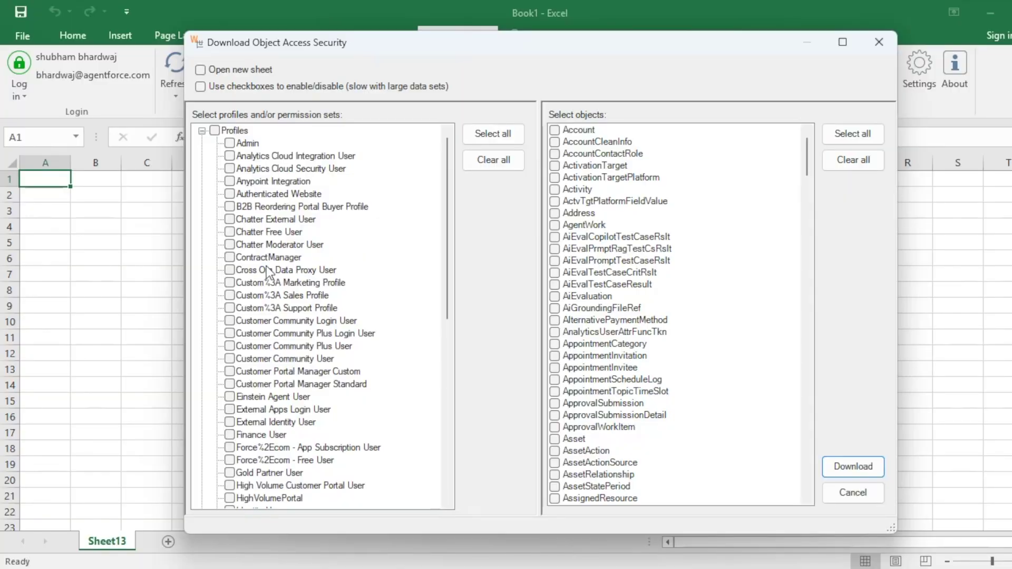
pyautogui.moveTo(446, 220); pyautogui.dragTo(456, 362)
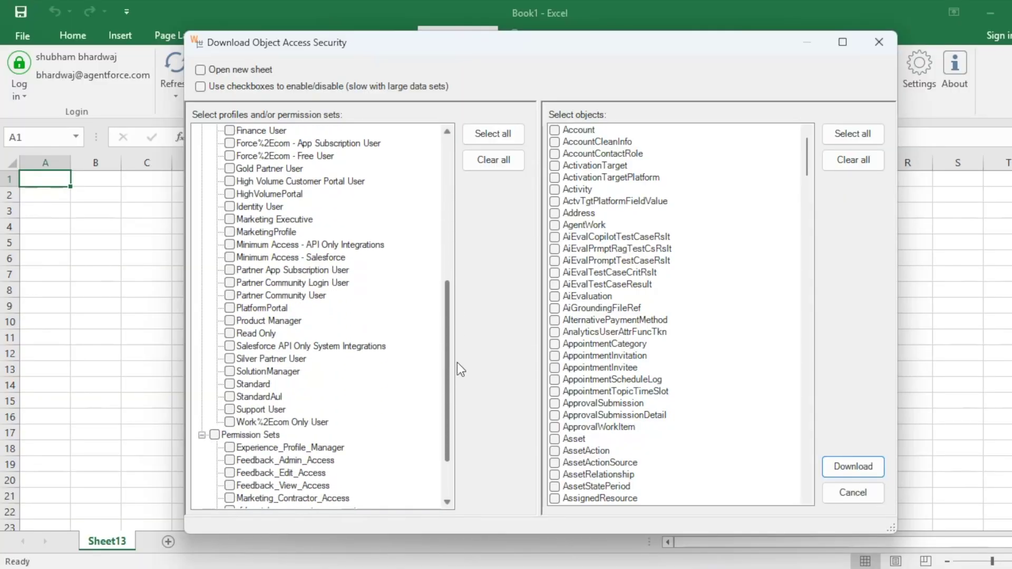
pyautogui.scroll(2, 457, 363)
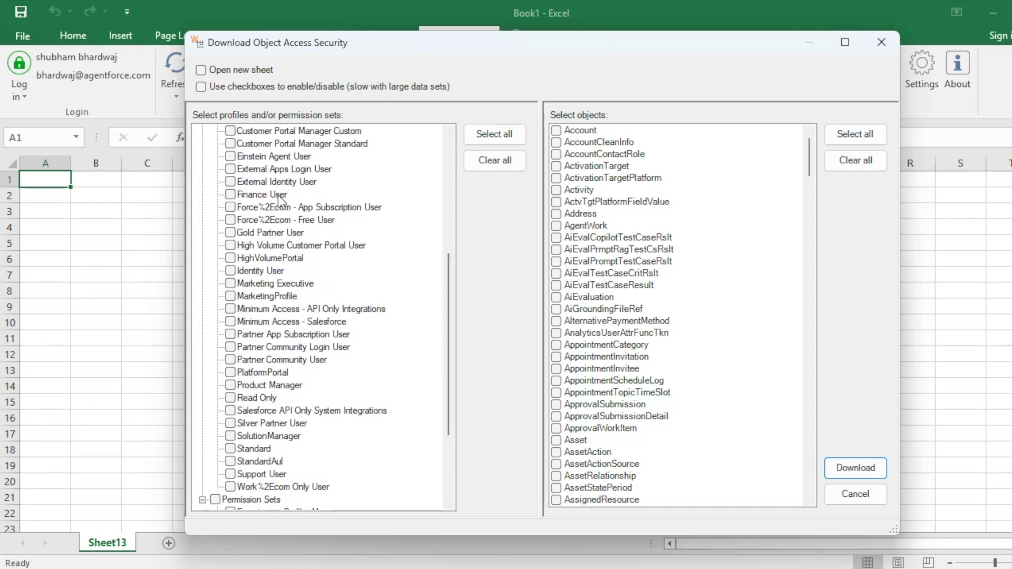
# Step: Tick the Finance User profile and the Vendor_Invoice__c object
pyautogui.click(230, 195)
pyautogui.moveTo(807, 150); pyautogui.dragTo(812, 469)
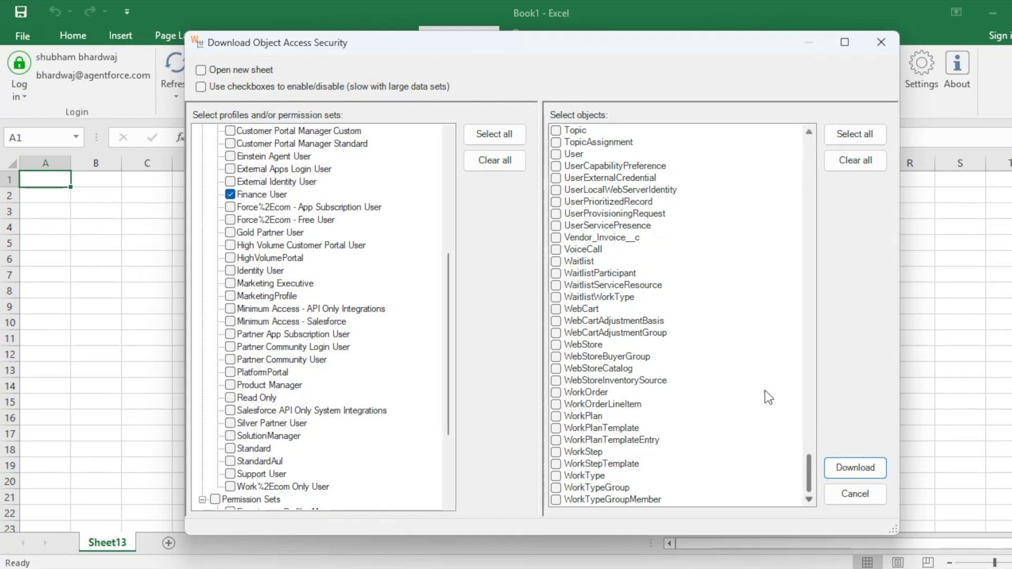
pyautogui.click(555, 238)
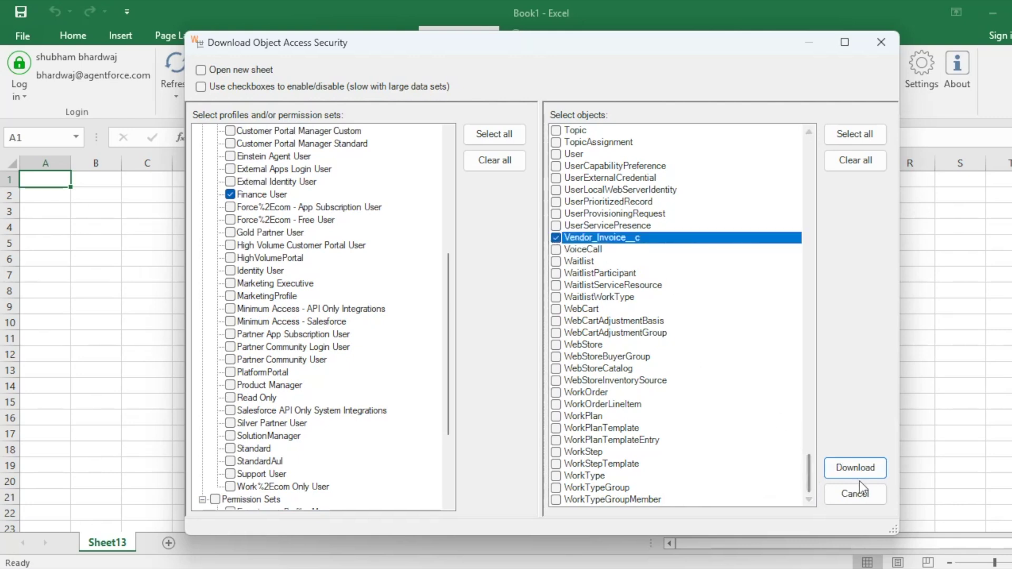
# Step: Download the permissions and set allowCreate, allowEdit, allowDelete and viewAllRecords in row 8 to TRUE
pyautogui.click(843, 464)
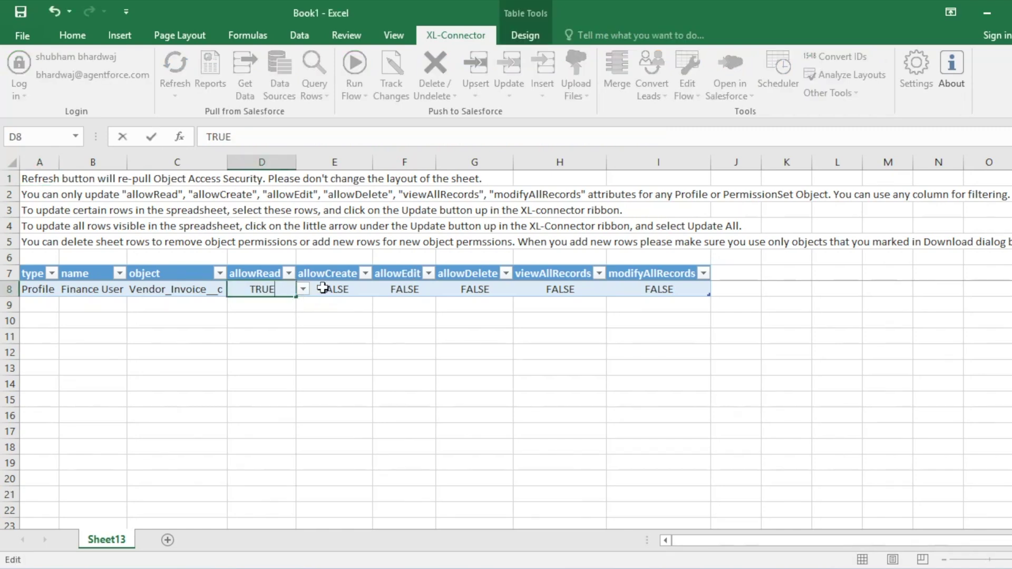
pyautogui.doubleClick(325, 289)
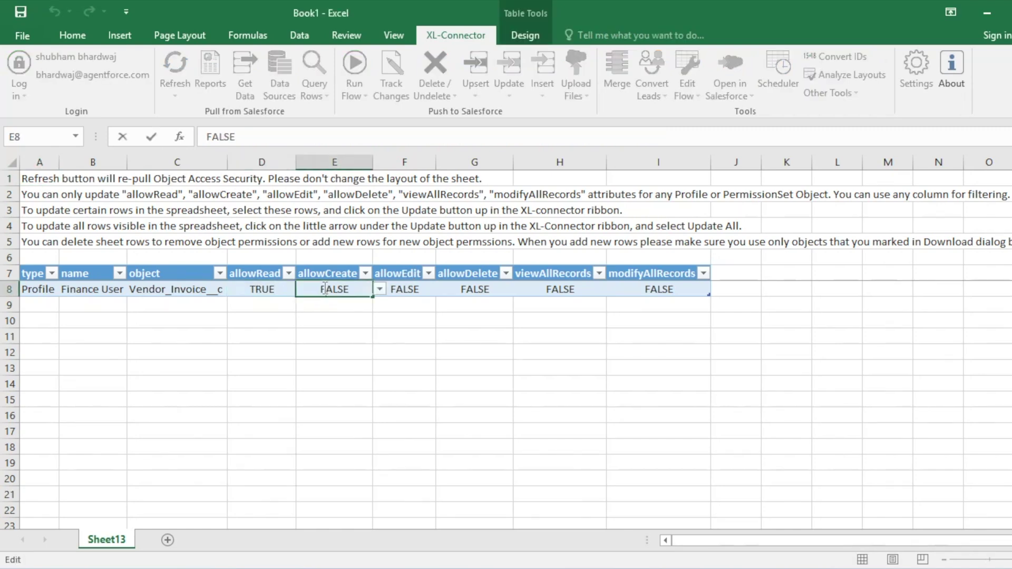
pyautogui.doubleClick(325, 288)
pyautogui.write('TRUE')
pyautogui.click(399, 289)
pyautogui.write('TRUE')
pyautogui.click(466, 288)
pyautogui.write('TRUE')
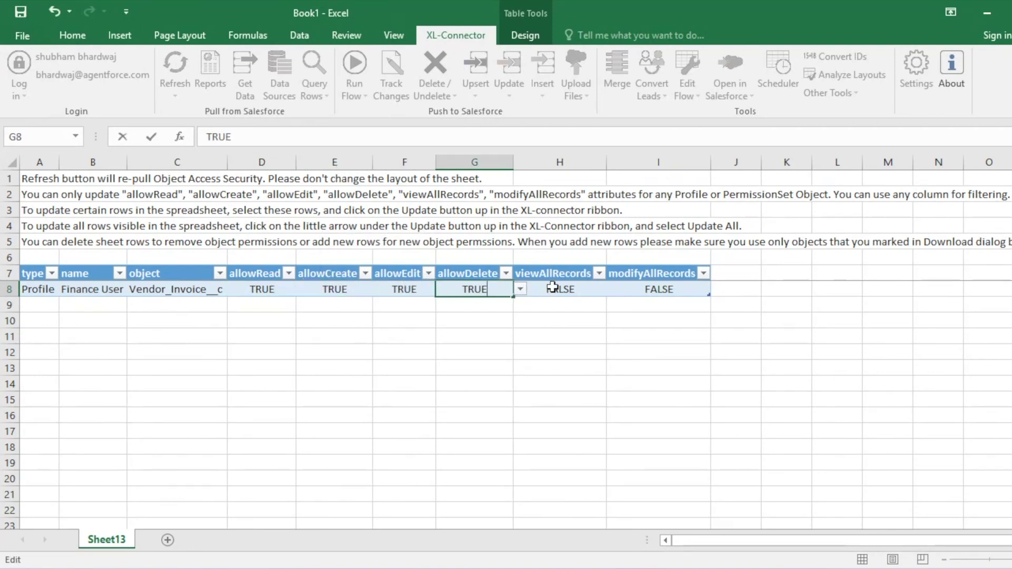
pyautogui.doubleClick(553, 288)
pyautogui.write('TRUE')
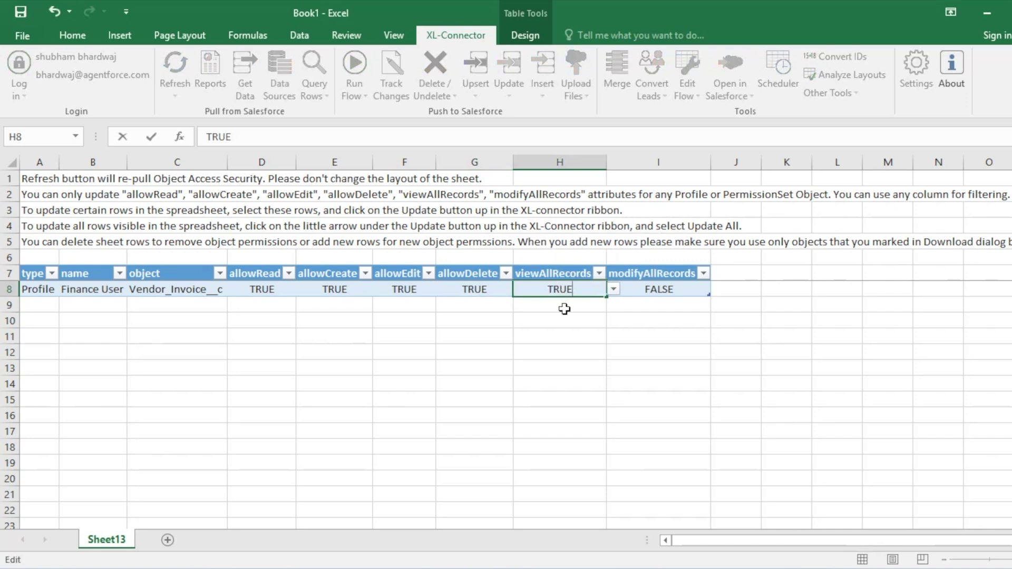
pyautogui.click(564, 309)
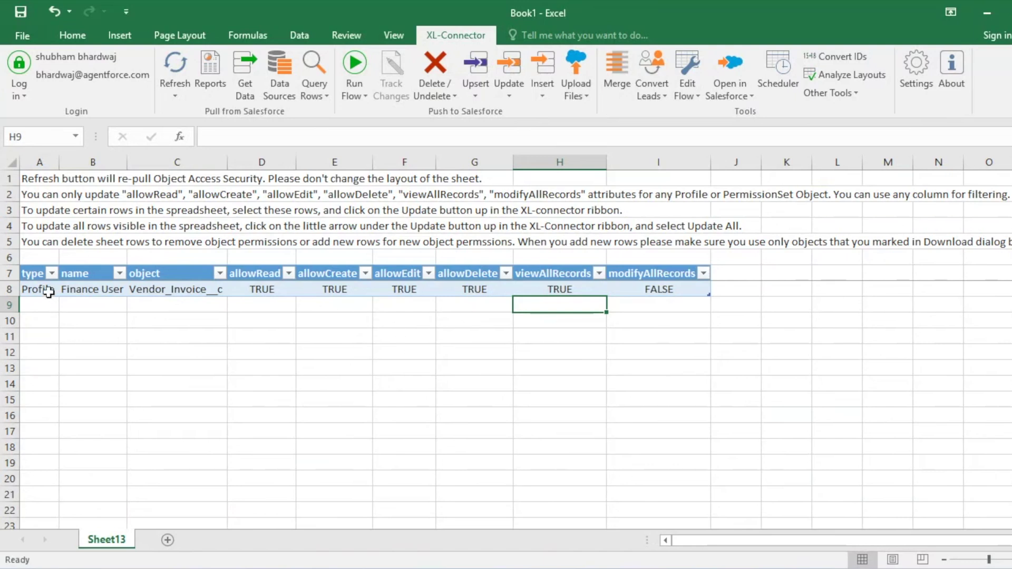
# Step: Select row 8 and push it to Salesforce with Update Selected
pyautogui.click(5, 289)
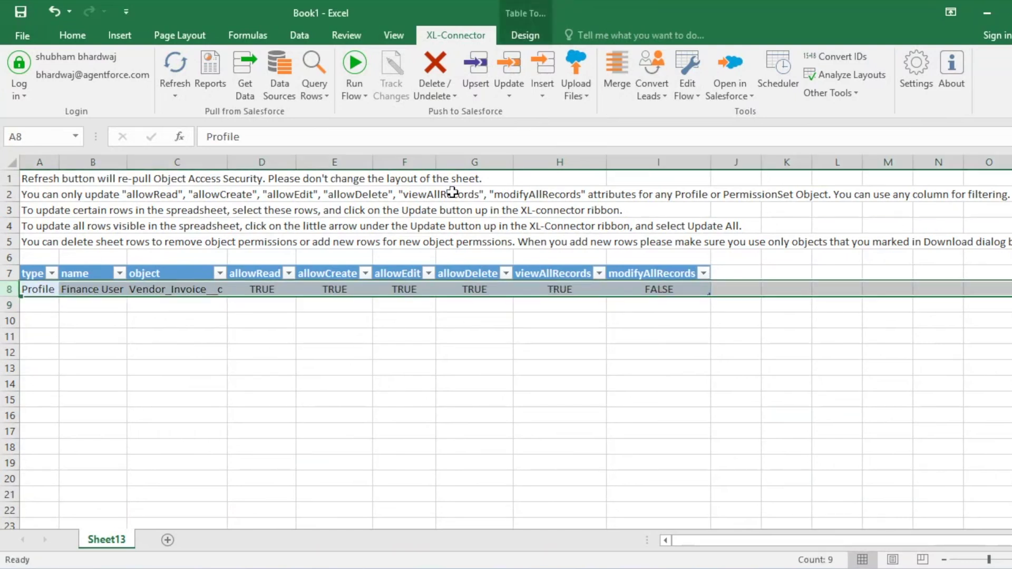
pyautogui.click(507, 95)
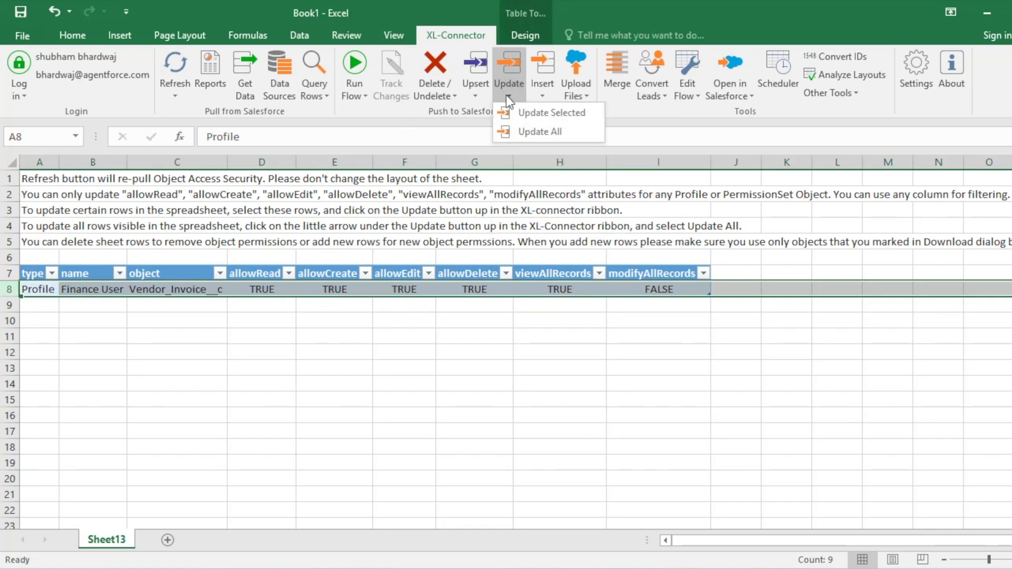
pyautogui.click(541, 118)
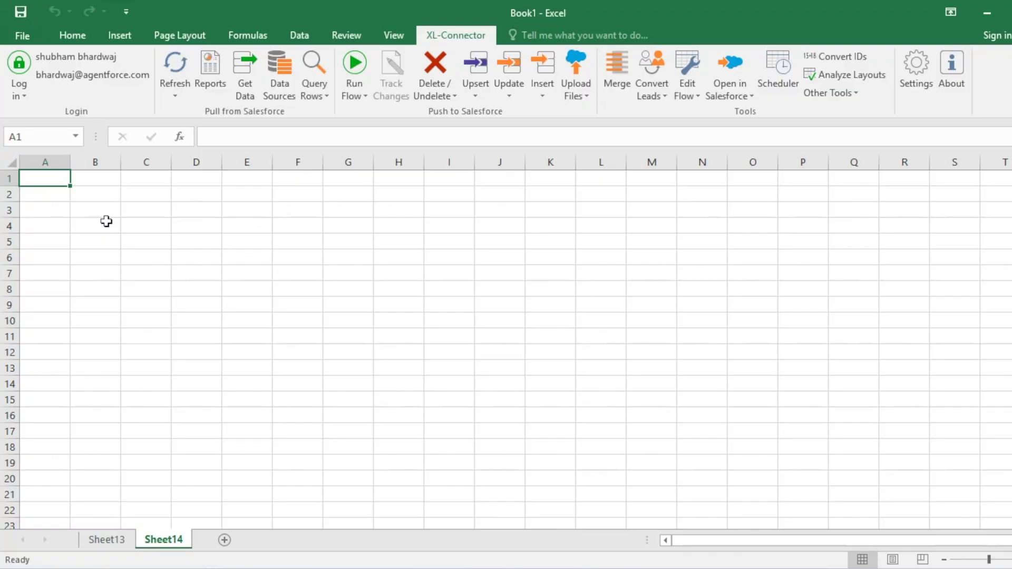
# Step: Open the Download Object Access Security dialog from Other Tools
pyautogui.click(830, 93)
pyautogui.moveTo(871, 358)
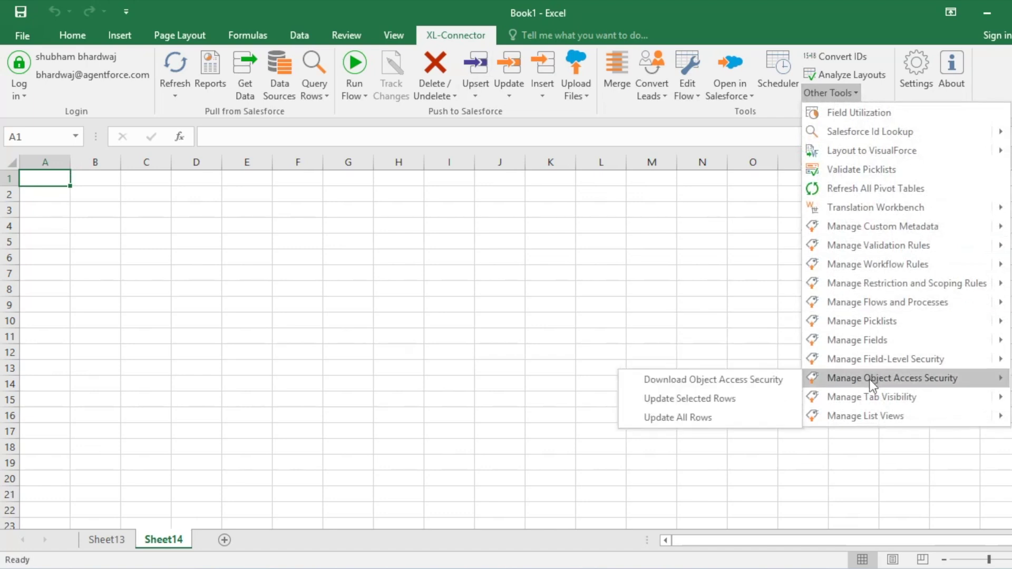
pyautogui.click(869, 379)
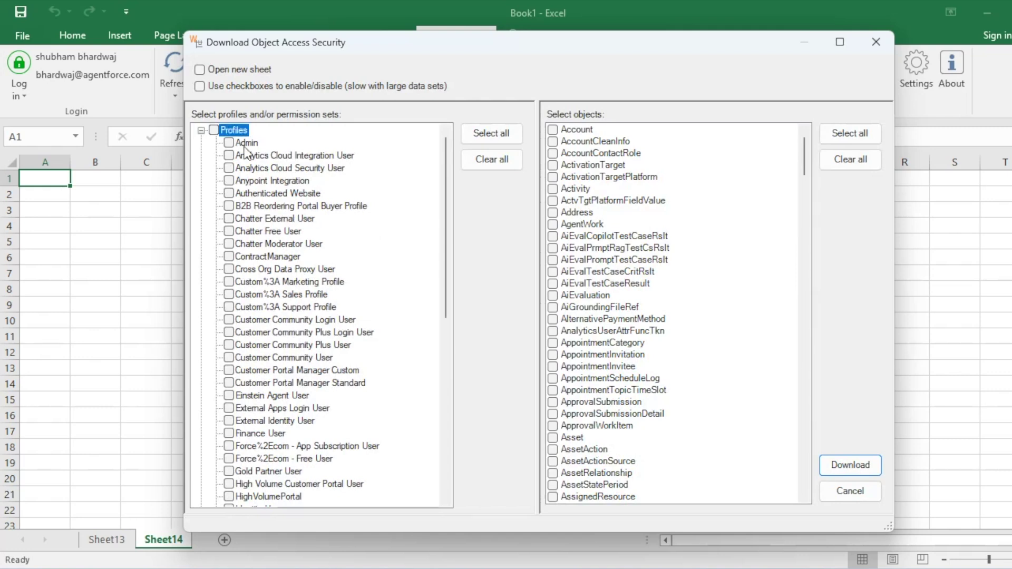
# Step: Tick the Marketing_Contractor_Access permission set and Lead object, then download their permissions
pyautogui.click(200, 130)
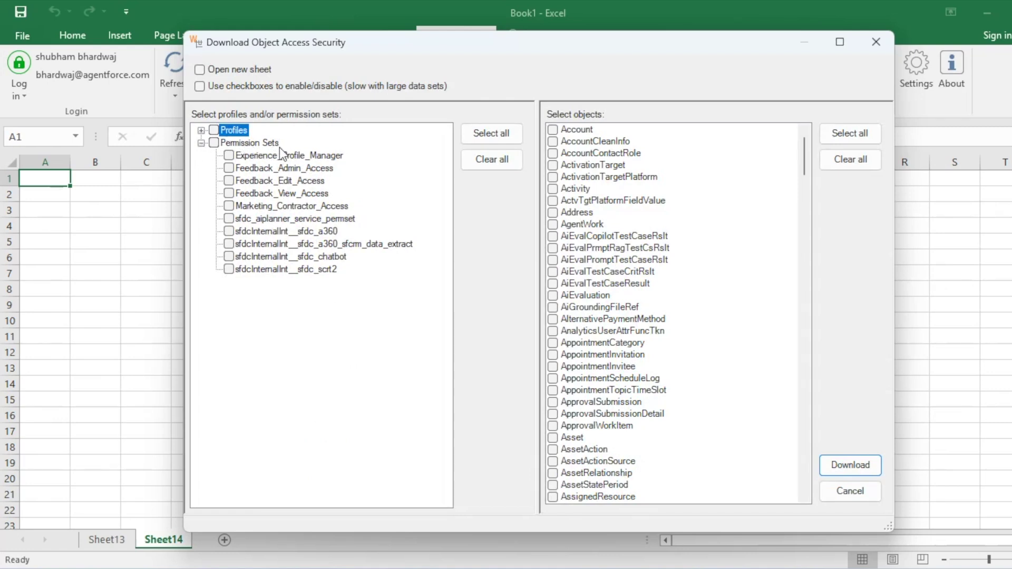
pyautogui.click(229, 206)
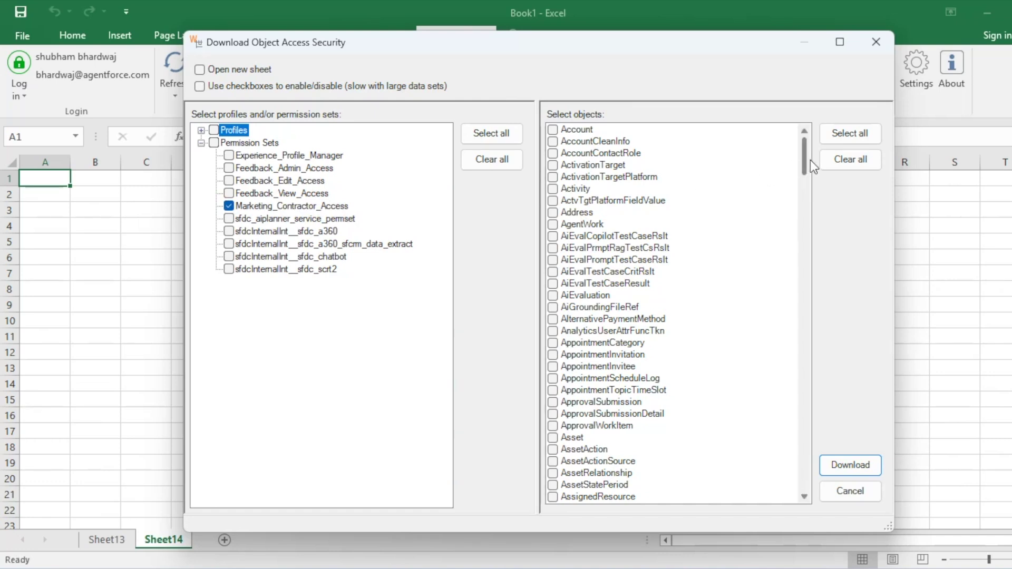
pyautogui.moveTo(804, 158); pyautogui.dragTo(805, 310)
pyautogui.click(553, 332)
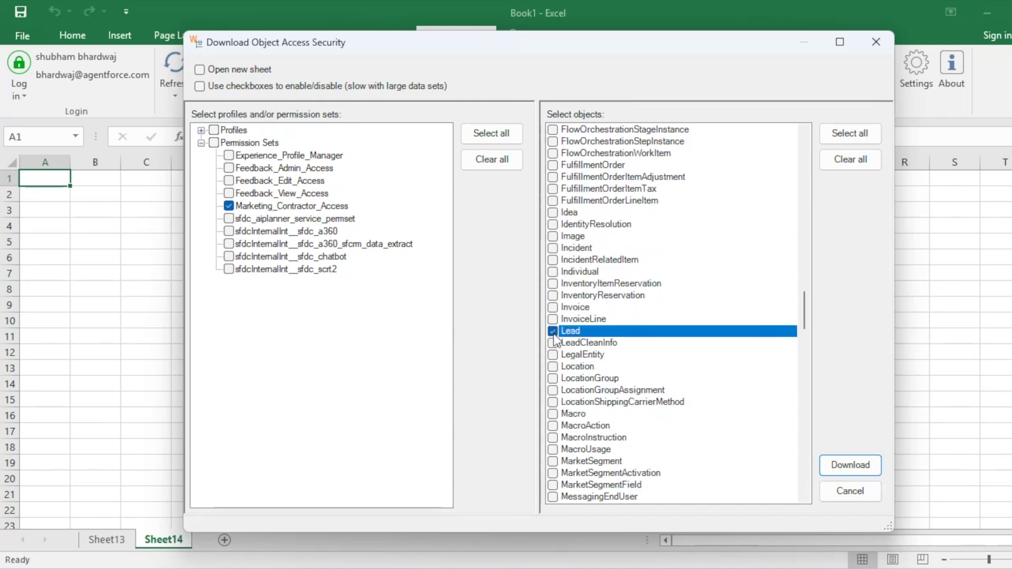
pyautogui.click(845, 464)
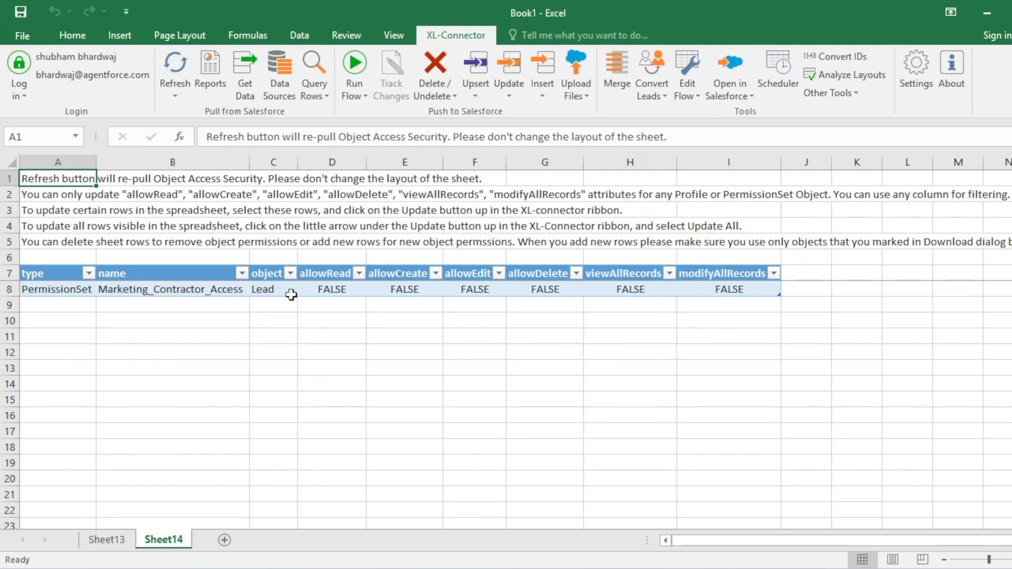
# Step: Set Marketing_Contractor_Access's Lead allowRead in D8 to TRUE
pyautogui.doubleClick(326, 289)
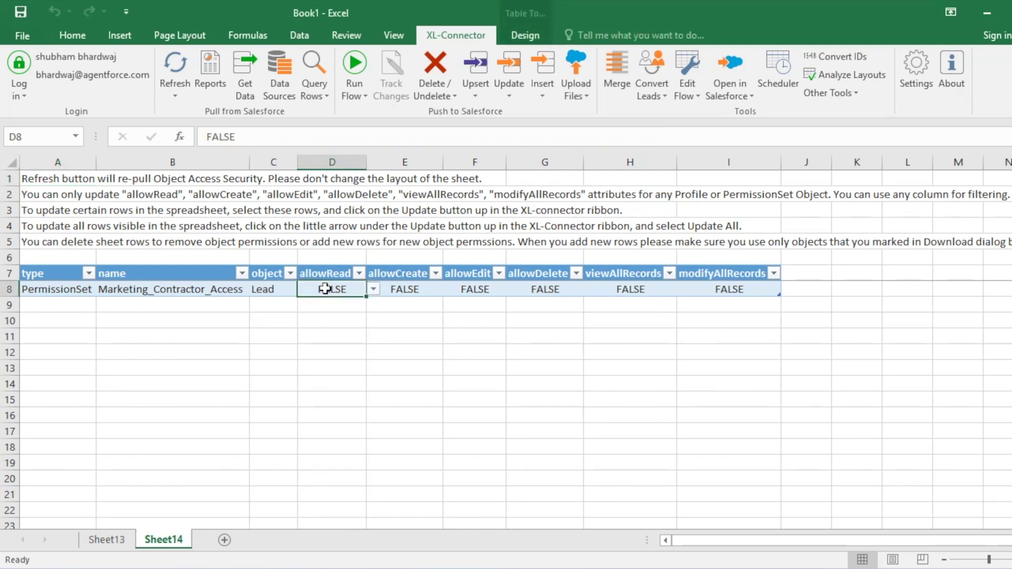
pyautogui.doubleClick(325, 289)
pyautogui.write('TRUE')
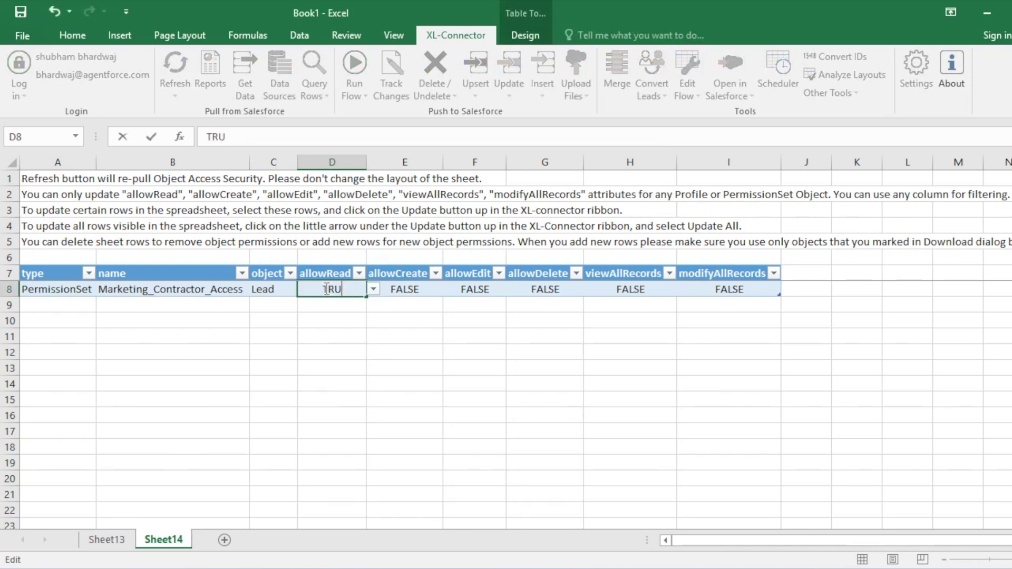
pyautogui.click(339, 311)
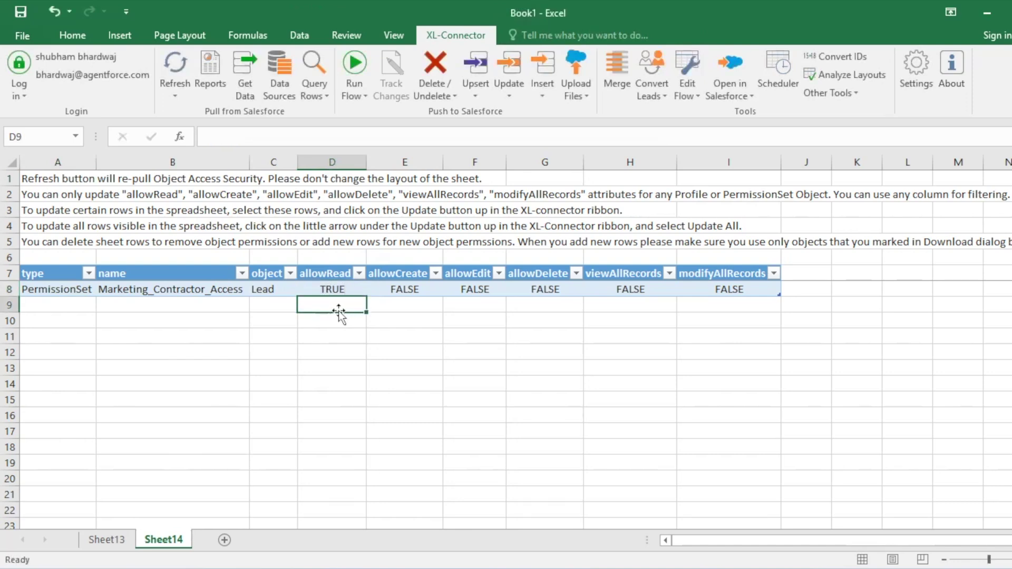
# Step: Select row 8 and push it to Salesforce with Update Selected
pyautogui.click(9, 289)
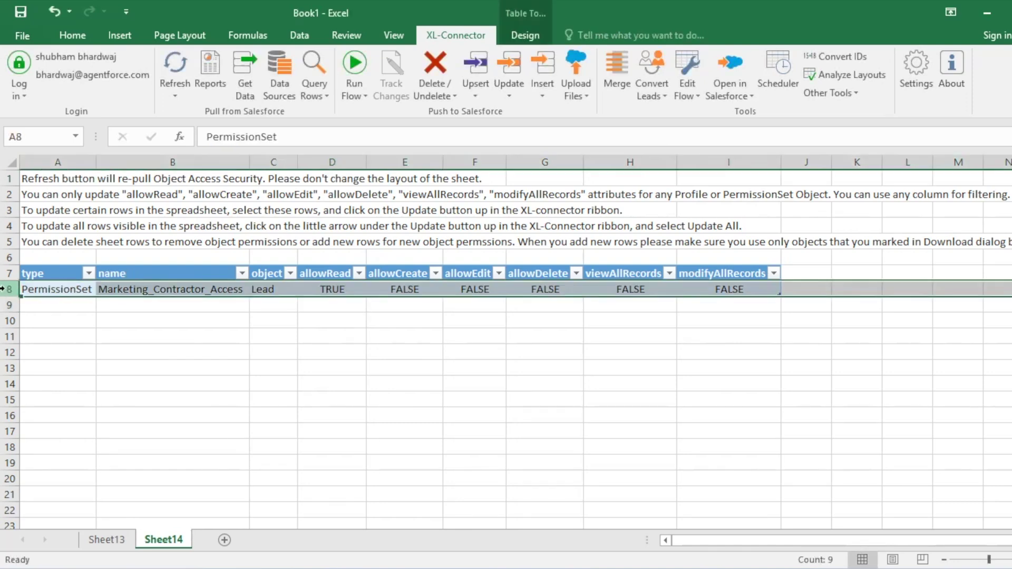
pyautogui.click(510, 96)
pyautogui.click(520, 113)
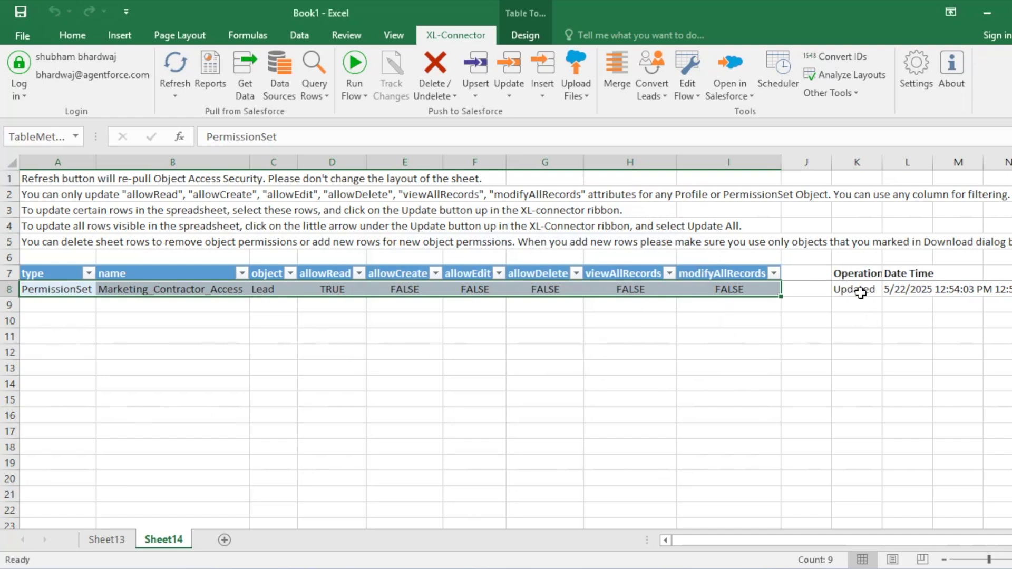
pyautogui.click(104, 538)
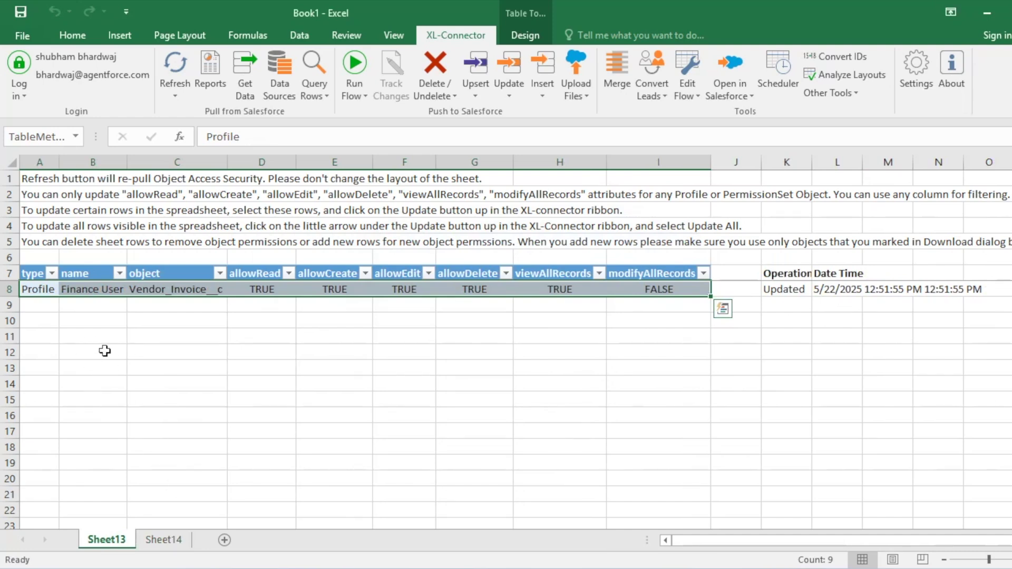
pyautogui.click(164, 540)
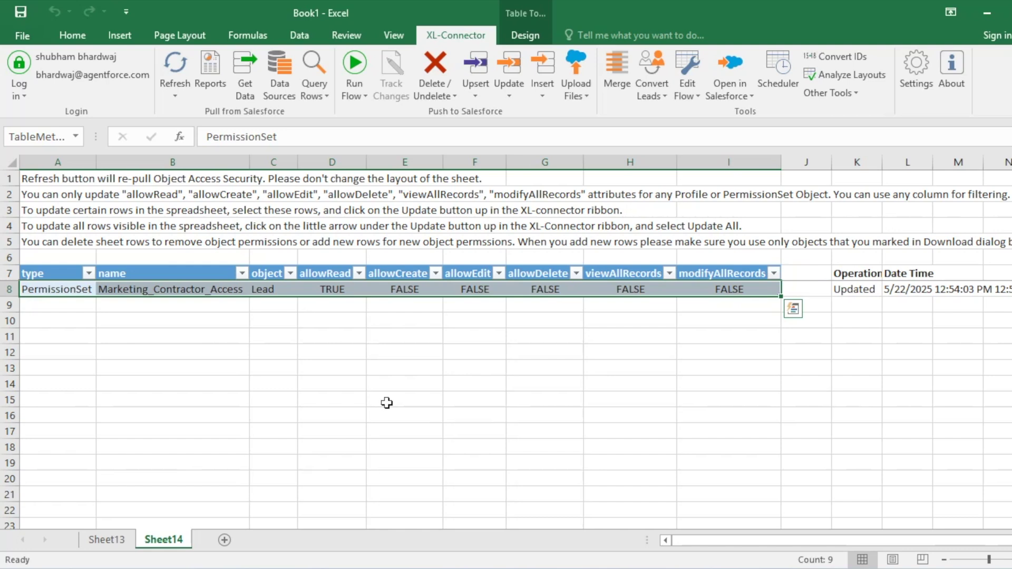
# Step: Add new Sheet15 and bring up the Download Object Access Security dialog
pyautogui.click(225, 540)
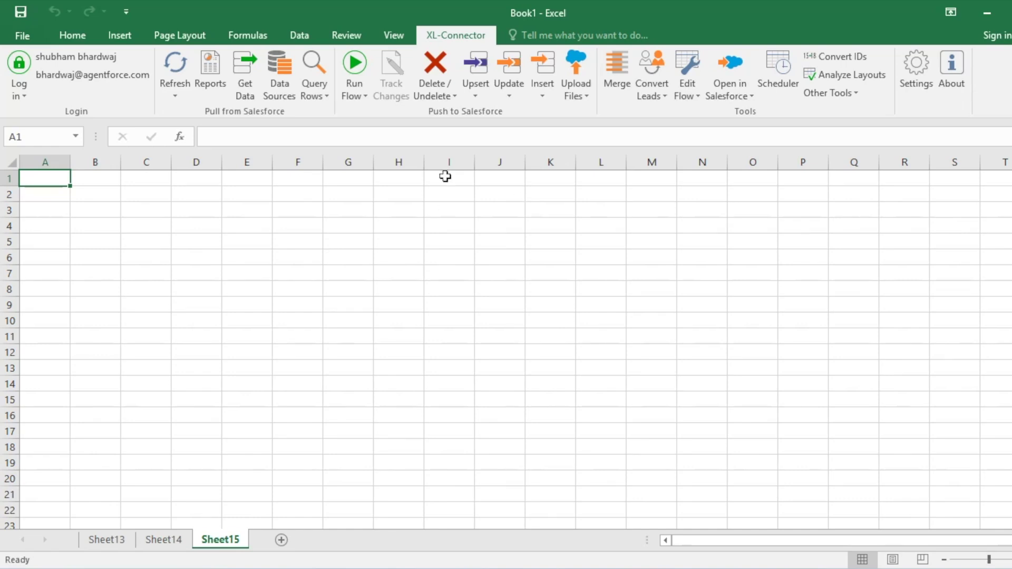
pyautogui.click(852, 99)
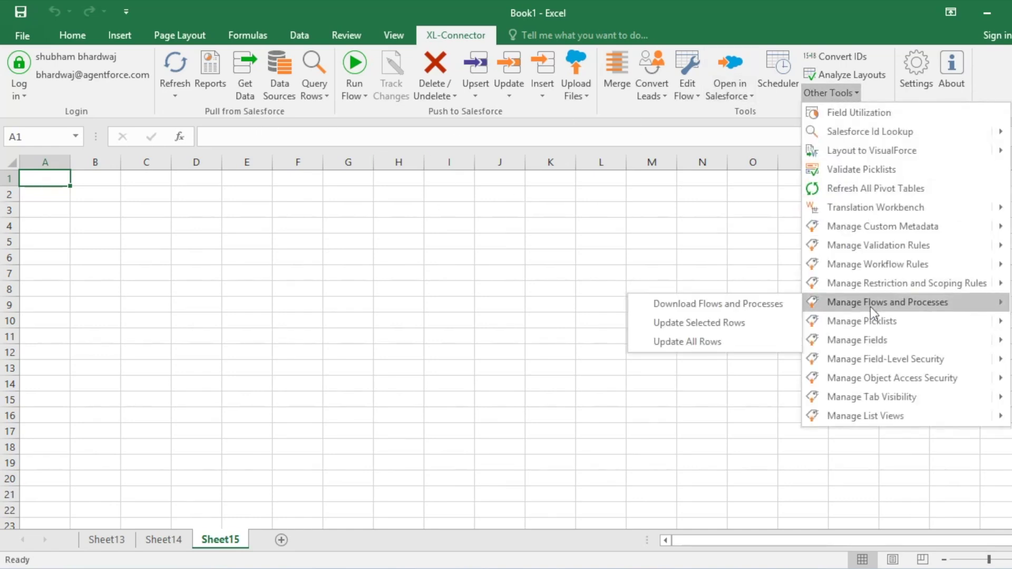
pyautogui.click(881, 373)
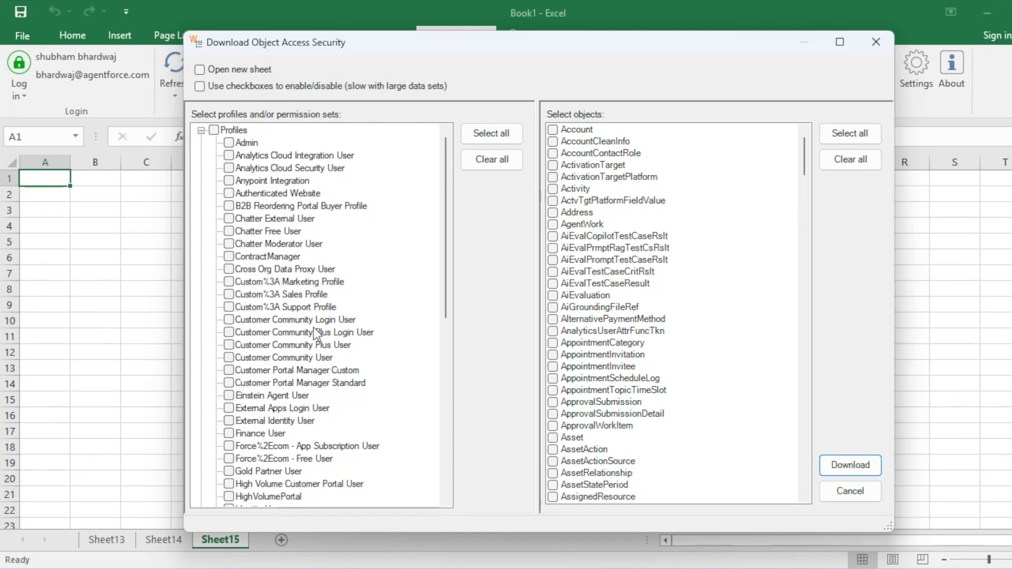
# Step: Tick the Support User, Marketing Executive and Product Manager profiles
pyautogui.scroll(-6, 295, 422)
pyautogui.click(228, 484)
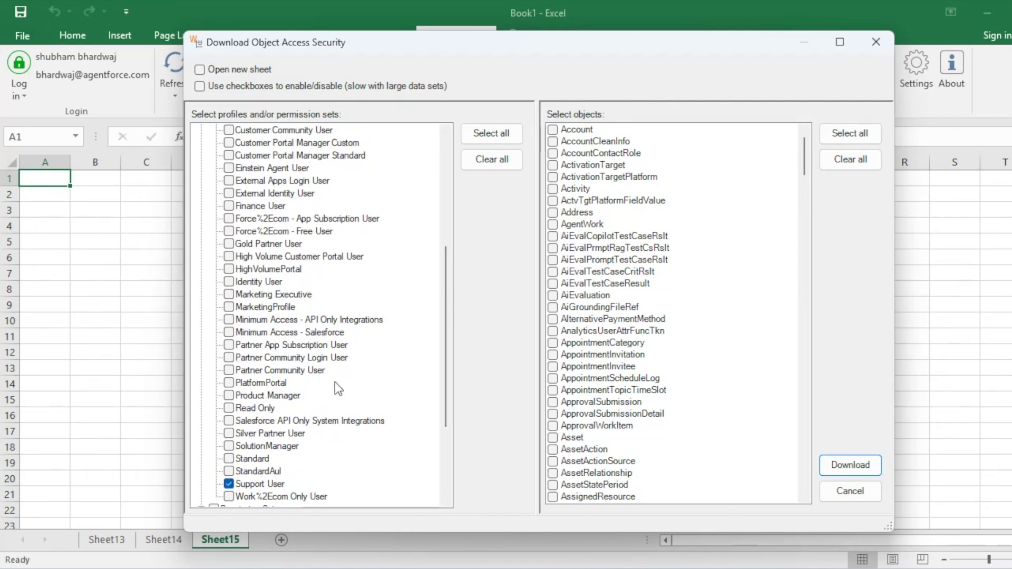
pyautogui.click(229, 294)
pyautogui.click(230, 396)
# Step: Tick Feedback_Admin_Access, Feedback_Edit_Access, Feedback_View_Access and the Customer_Feedback__c object
pyautogui.scroll(-4, 417, 298)
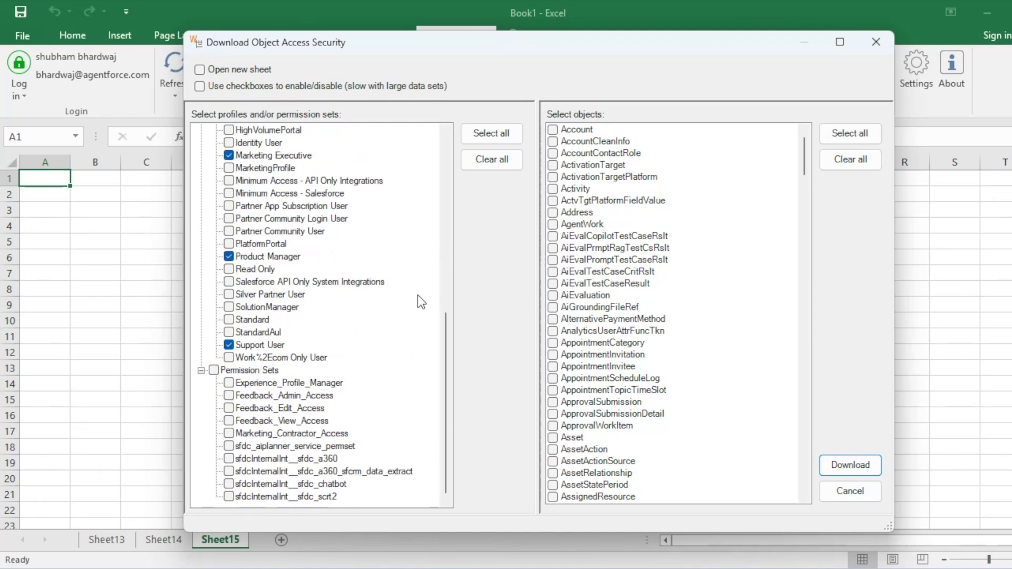
pyautogui.click(229, 395)
pyautogui.click(229, 408)
pyautogui.click(229, 421)
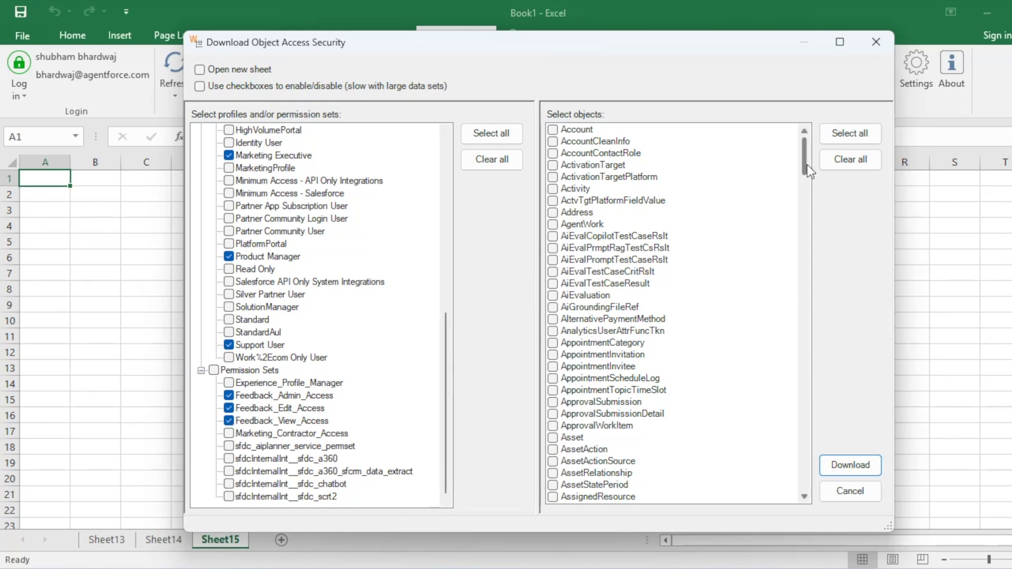
pyautogui.moveTo(807, 164); pyautogui.dragTo(812, 242)
pyautogui.click(553, 378)
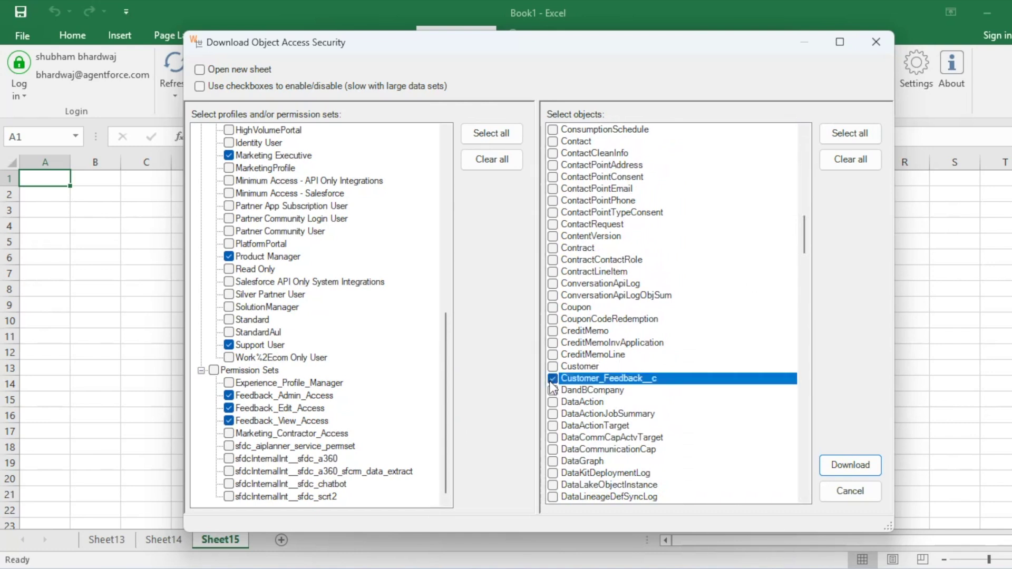
# Step: Download the Customer_Feedback__c permissions and set Marketing Executive's allowRead (D8) to TRUE
pyautogui.click(837, 466)
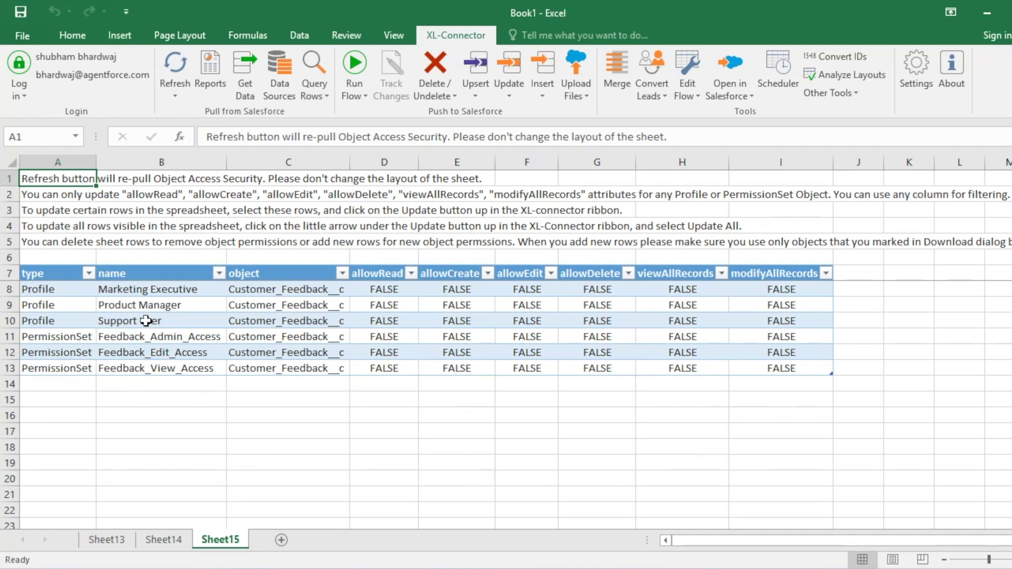
pyautogui.click(388, 289)
pyautogui.doubleClick(388, 289)
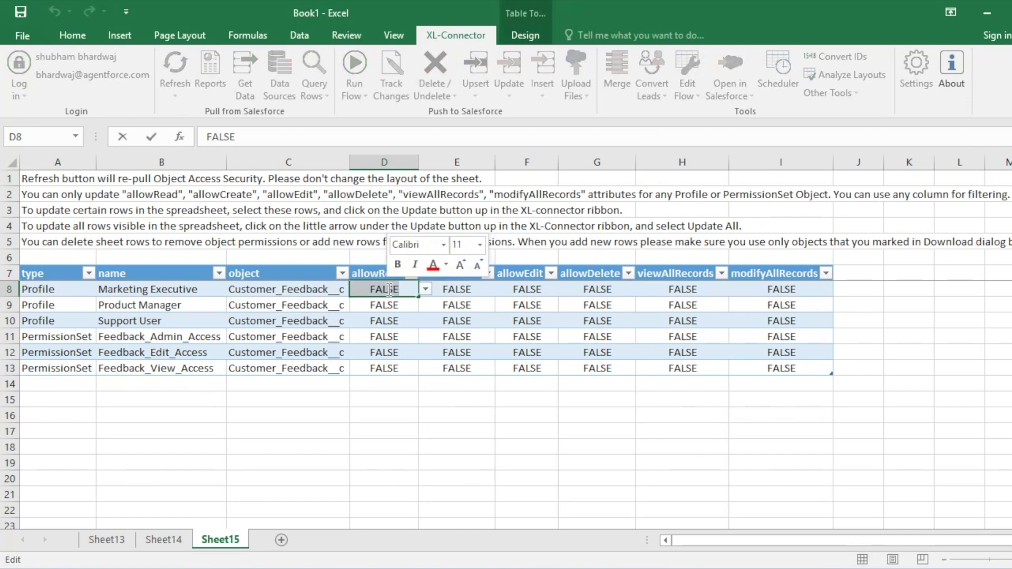
pyautogui.write('TRUE')
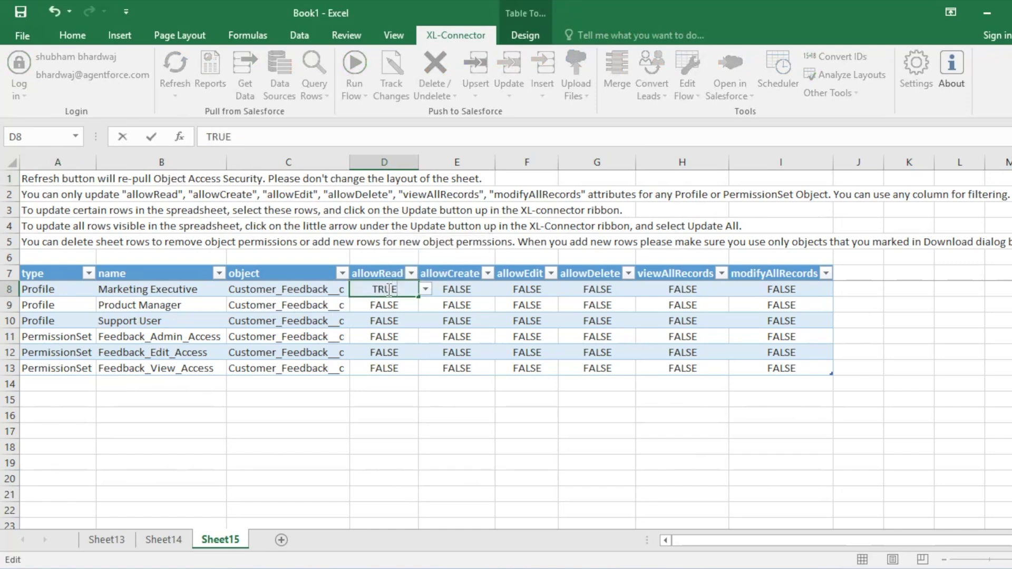
pyautogui.click(362, 420)
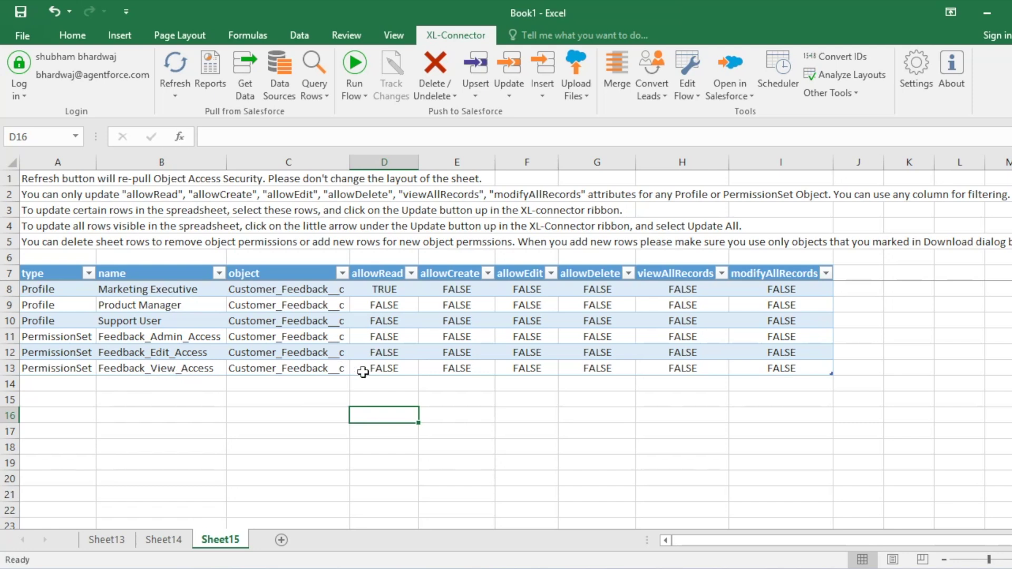
# Step: Set Feedback_View_Access's allowRead in D13 to TRUE
pyautogui.doubleClick(378, 371)
pyautogui.doubleClick(379, 371)
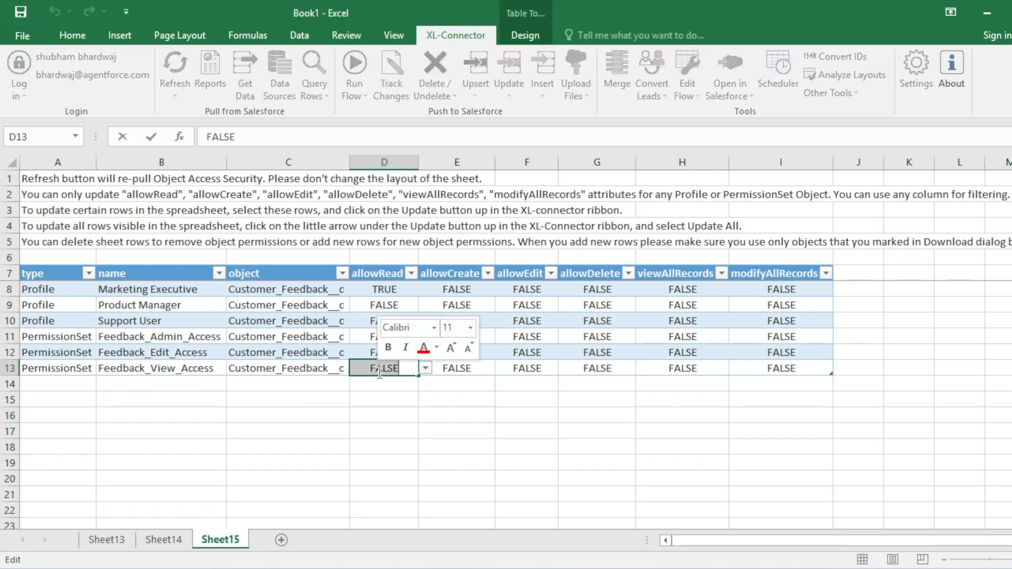
pyautogui.write('TRUE')
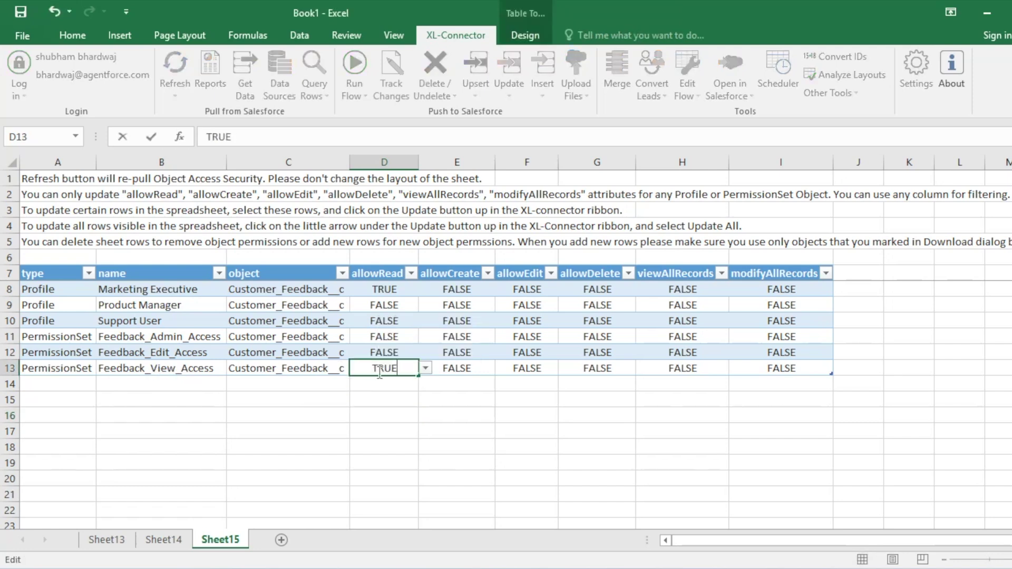
pyautogui.click(445, 446)
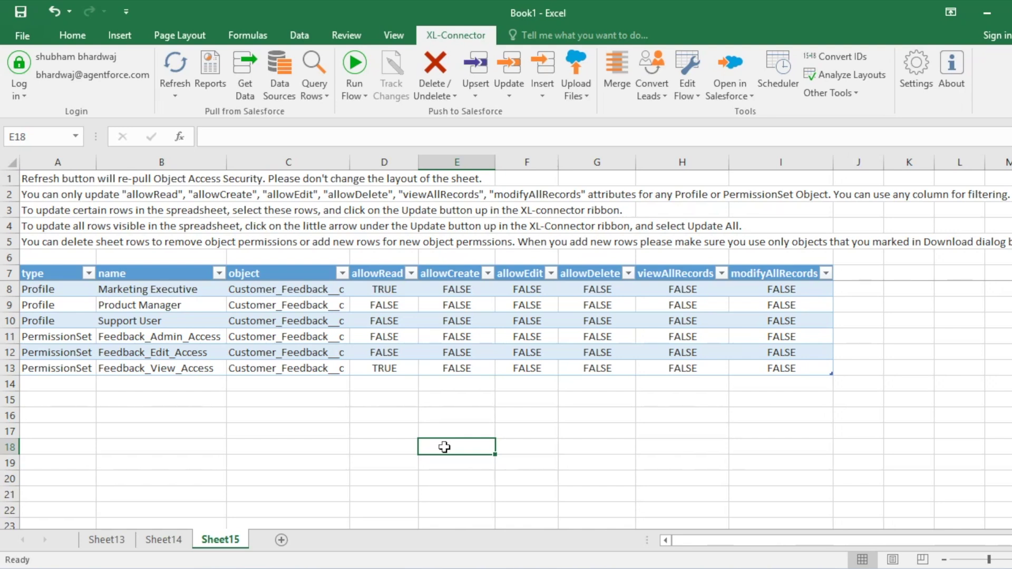
# Step: Set all permissions to TRUE for Product Manager and Feedback_Admin_Access (D9:I9, D11:I11)
pyautogui.click(367, 305)
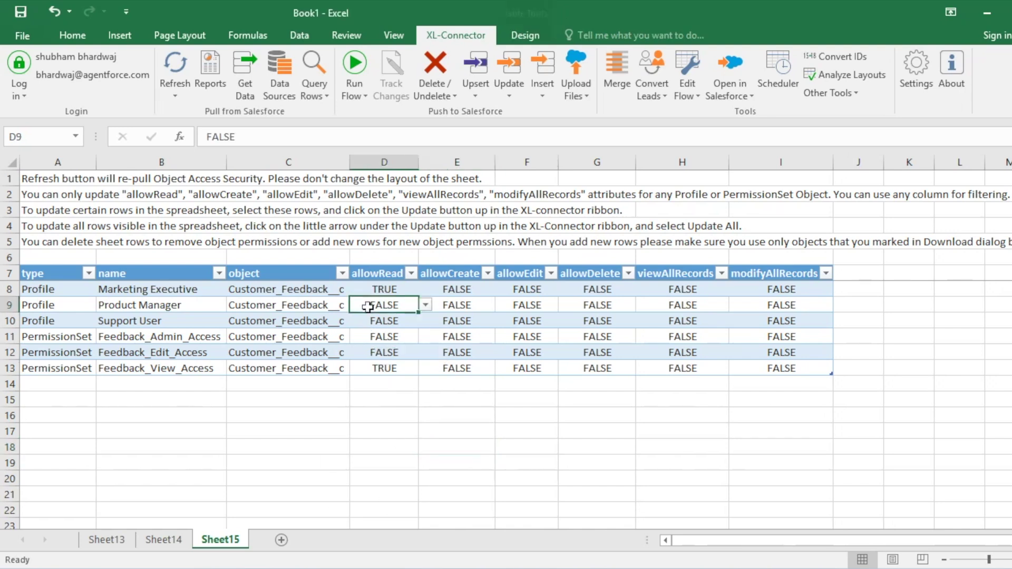
pyautogui.doubleClick(369, 306)
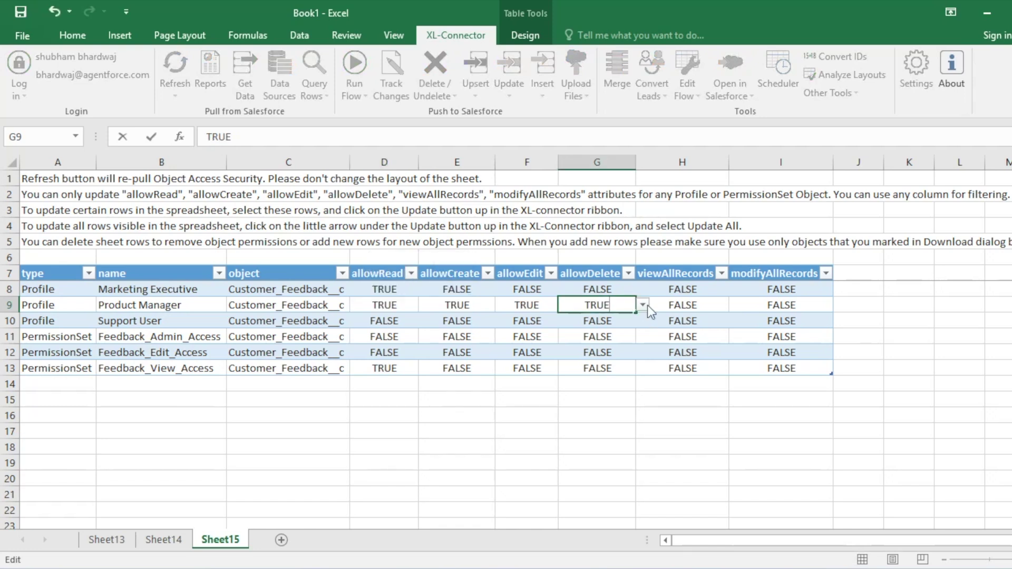
pyautogui.click(684, 310)
pyautogui.press('Down')
pyautogui.press('Down')
pyautogui.press('Down')
pyautogui.press('Down')
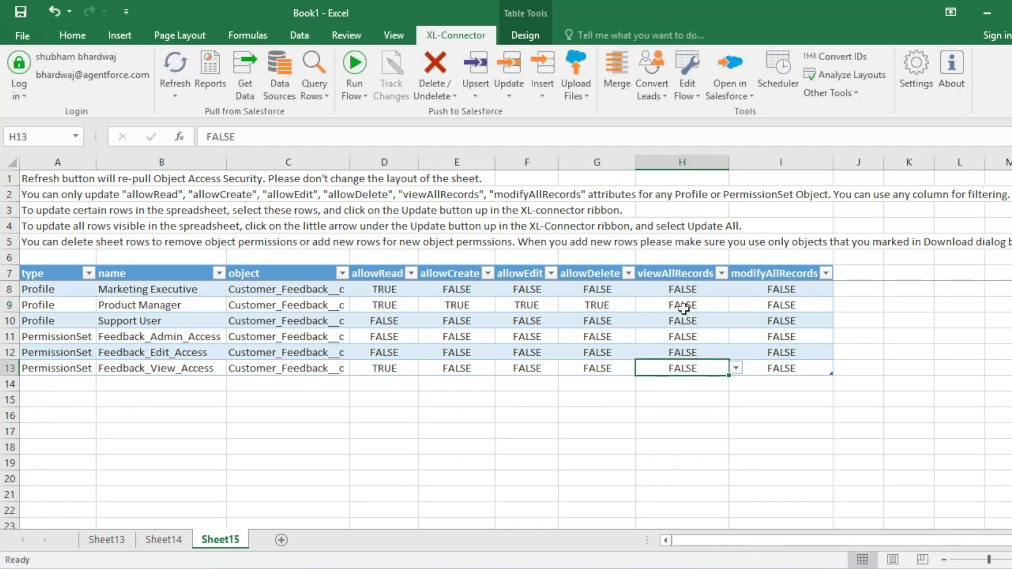
pyautogui.doubleClick(684, 310)
pyautogui.write('TRUE')
pyautogui.press('Return')
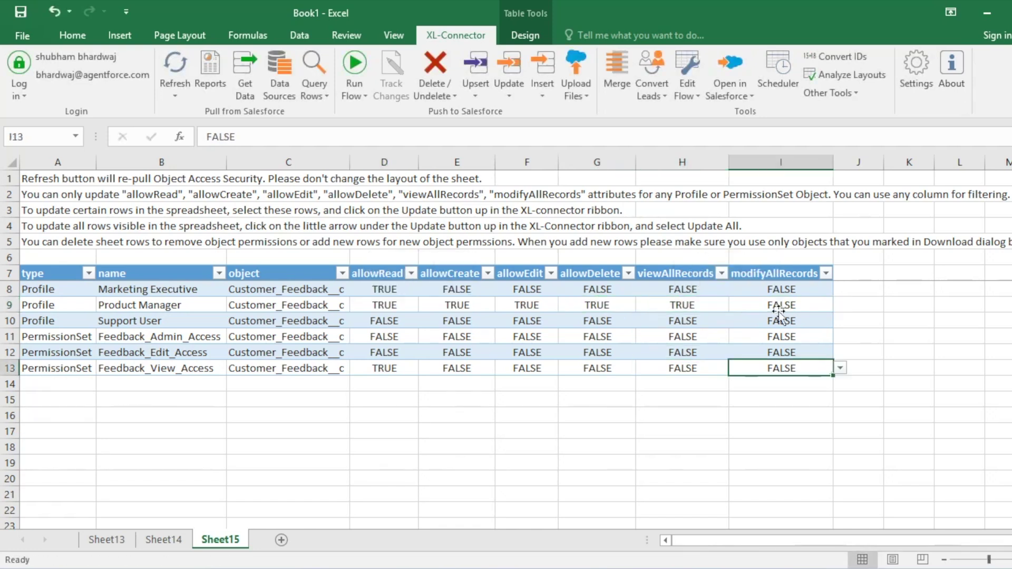
pyautogui.click(775, 307)
pyautogui.doubleClick(771, 305)
pyautogui.write('TRUE')
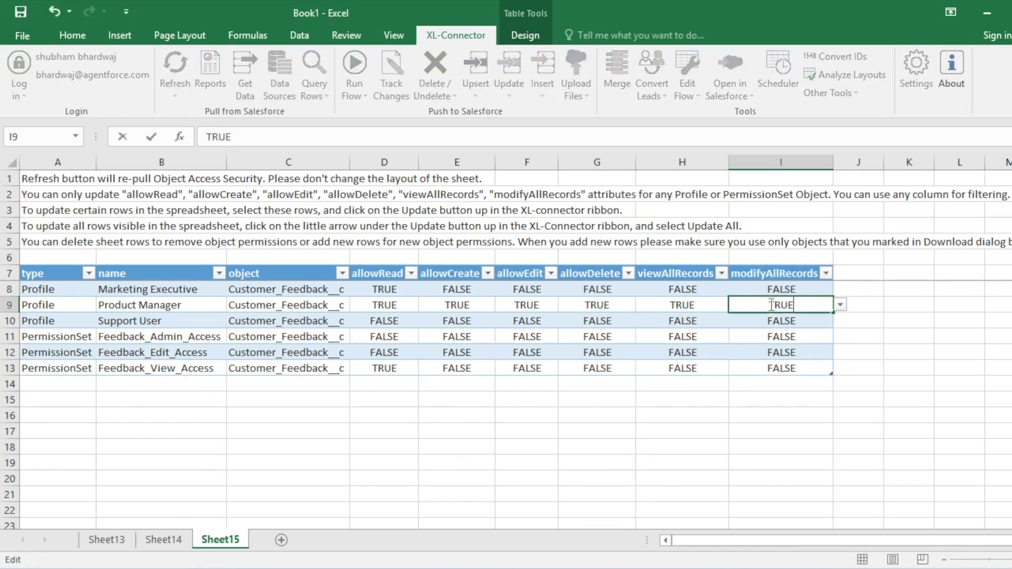
pyautogui.click(568, 451)
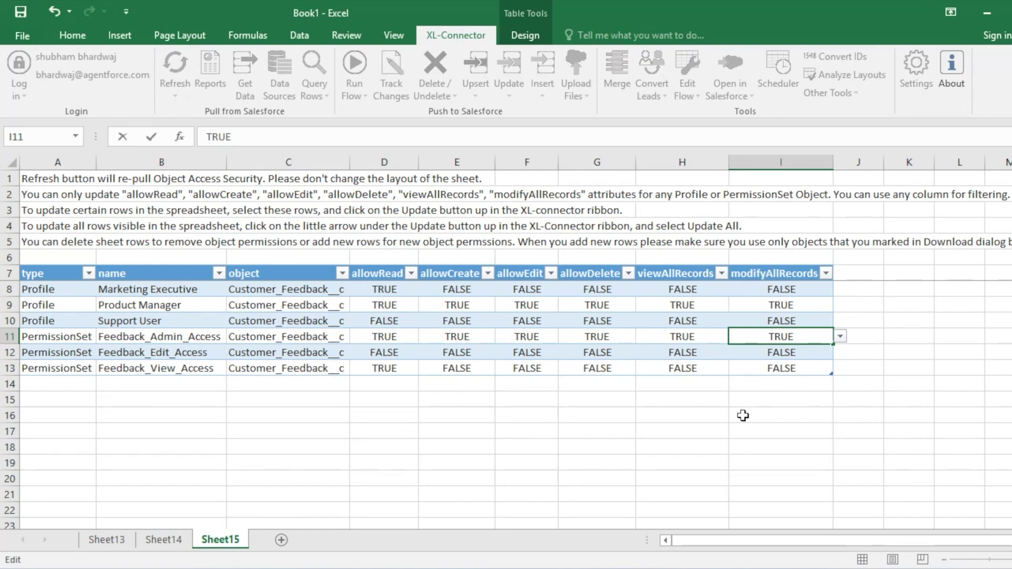
pyautogui.click(742, 415)
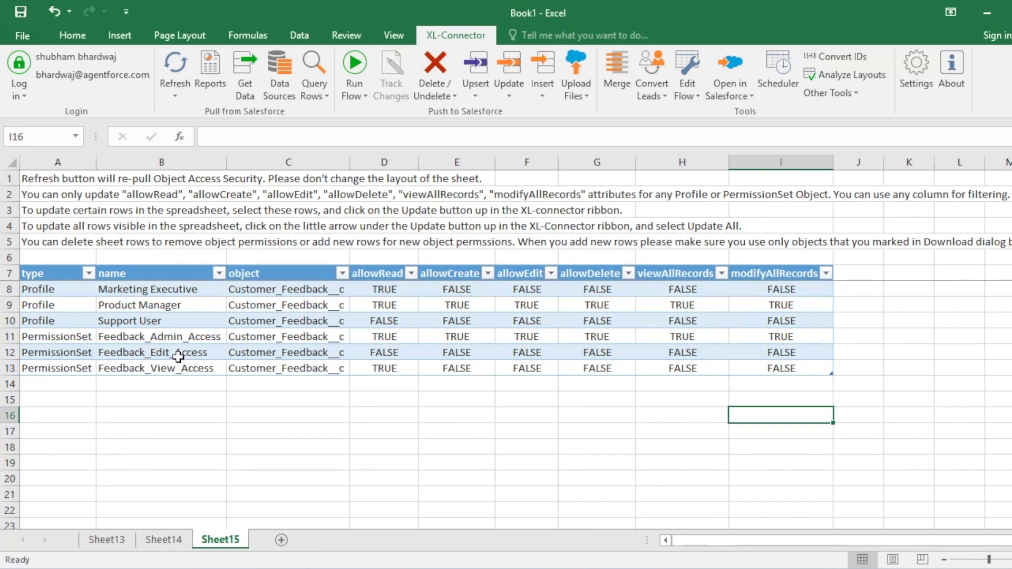
# Step: Give Support User allowRead and allowEdit TRUE in D10 and F10
pyautogui.click(376, 321)
pyautogui.doubleClick(377, 321)
pyautogui.write('TRUE')
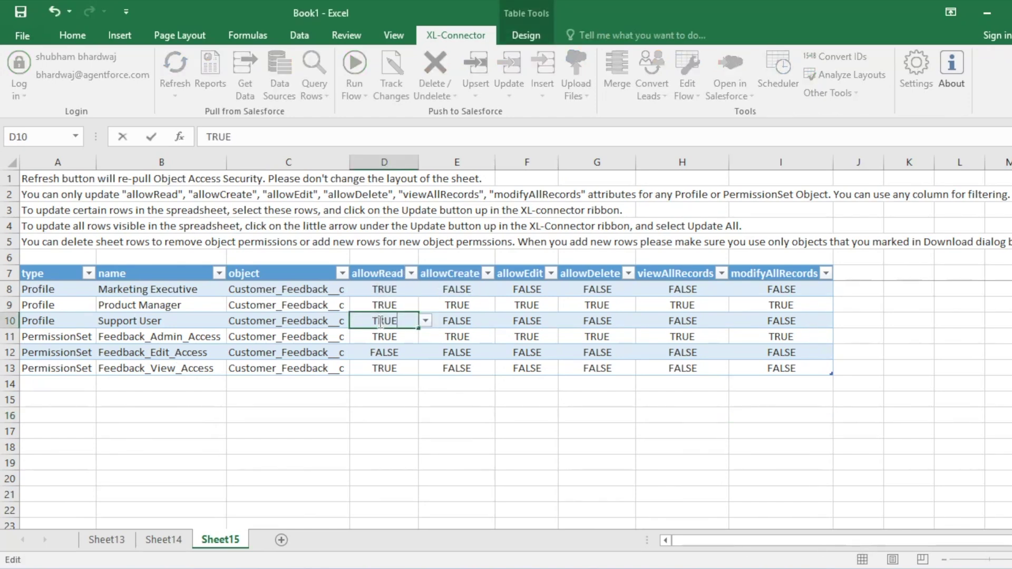
pyautogui.click(515, 323)
pyautogui.write('TRUE')
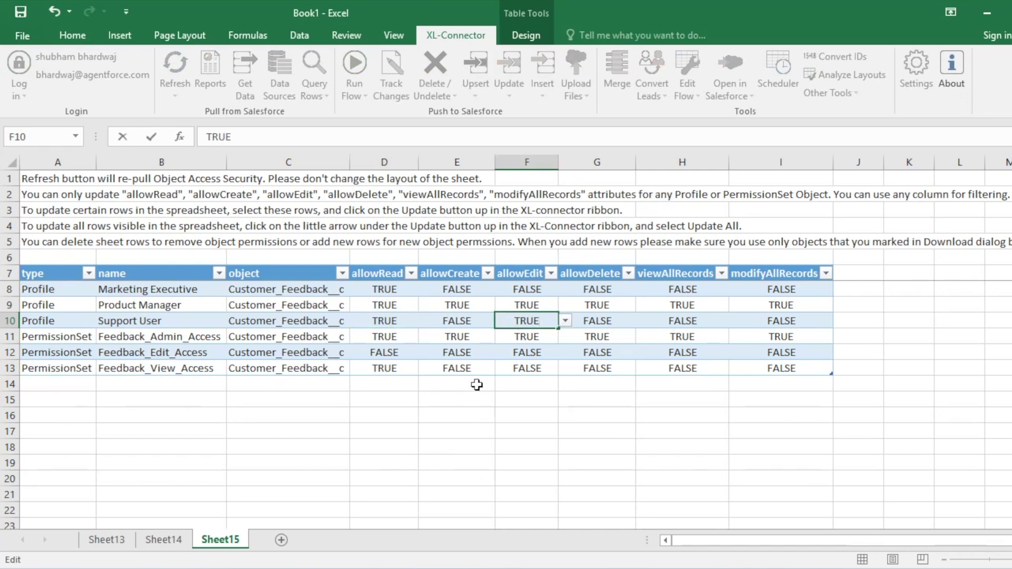
pyautogui.click(464, 403)
# Step: Give Feedback_Edit_Access allowRead and allowEdit TRUE in D12 and F12
pyautogui.doubleClick(379, 352)
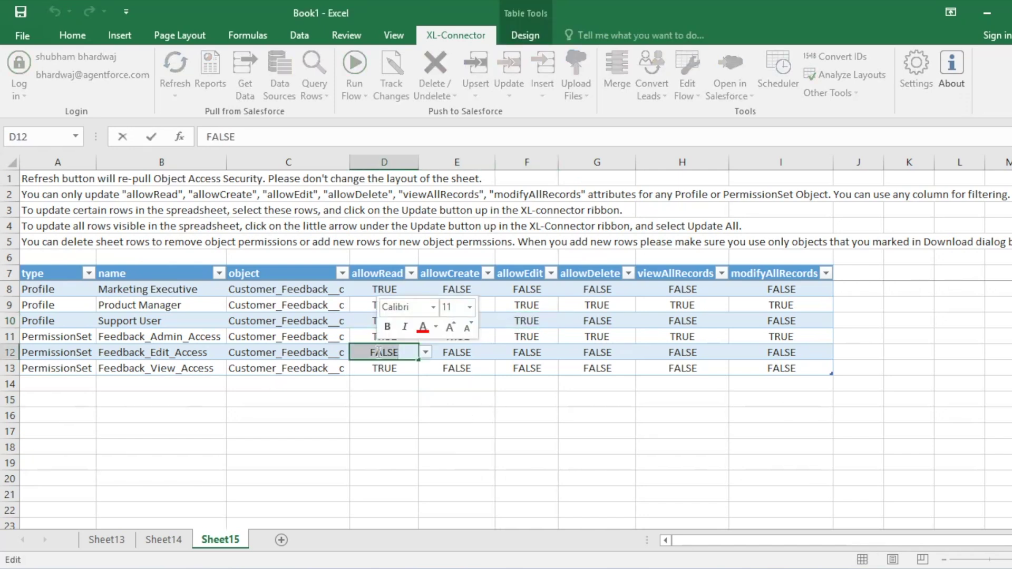
pyautogui.write('TRUE')
pyautogui.click(525, 356)
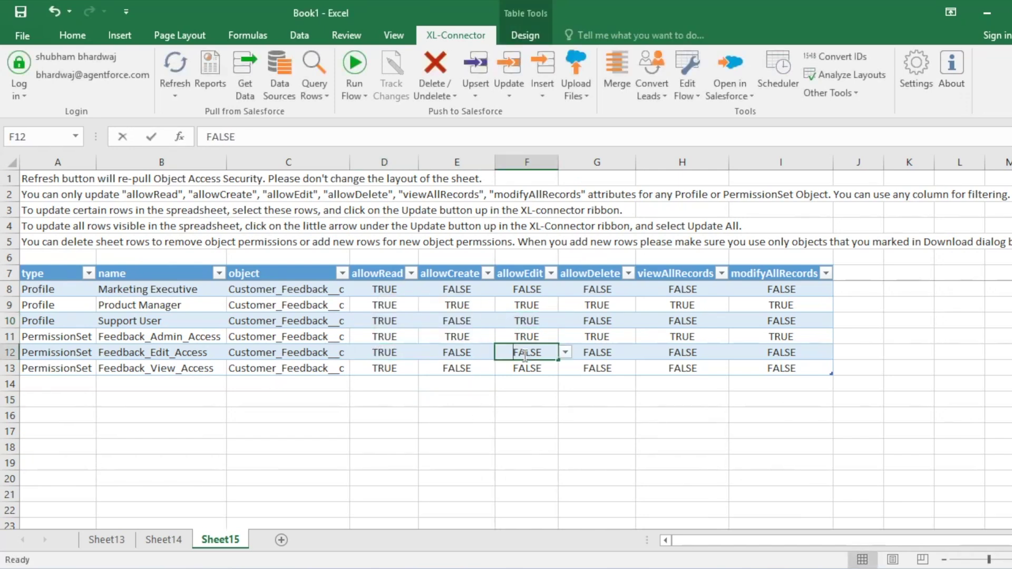
pyautogui.doubleClick(525, 356)
pyautogui.write('TRUE')
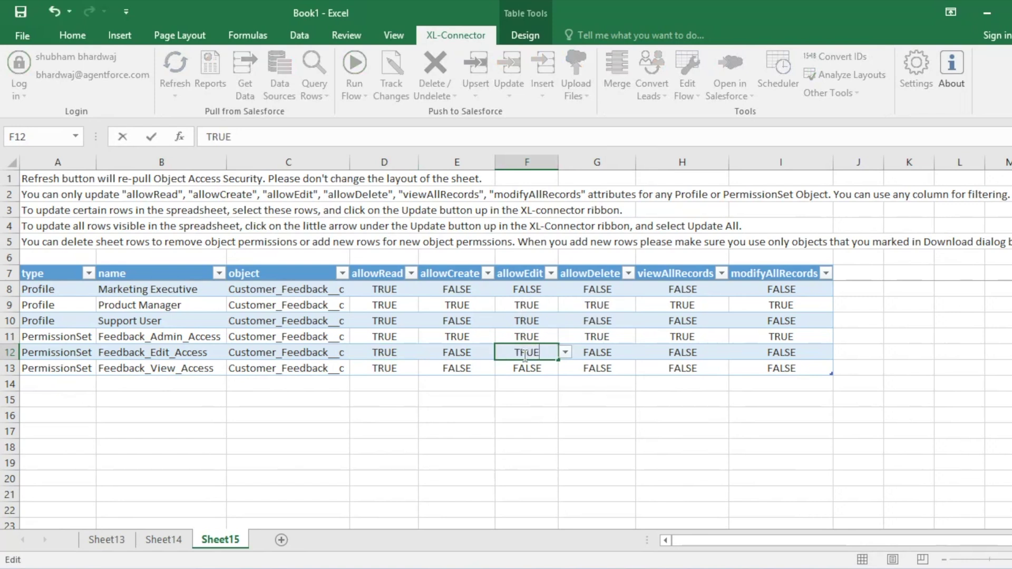
pyautogui.click(500, 415)
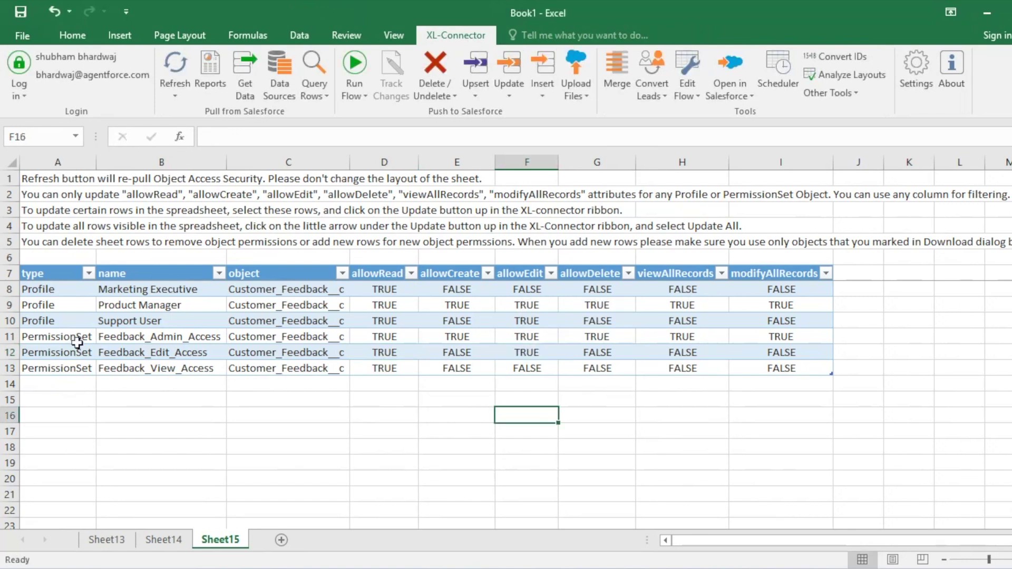
# Step: Select rows 8–13 and push all six to Salesforce with Update Selected
pyautogui.click(7, 289)
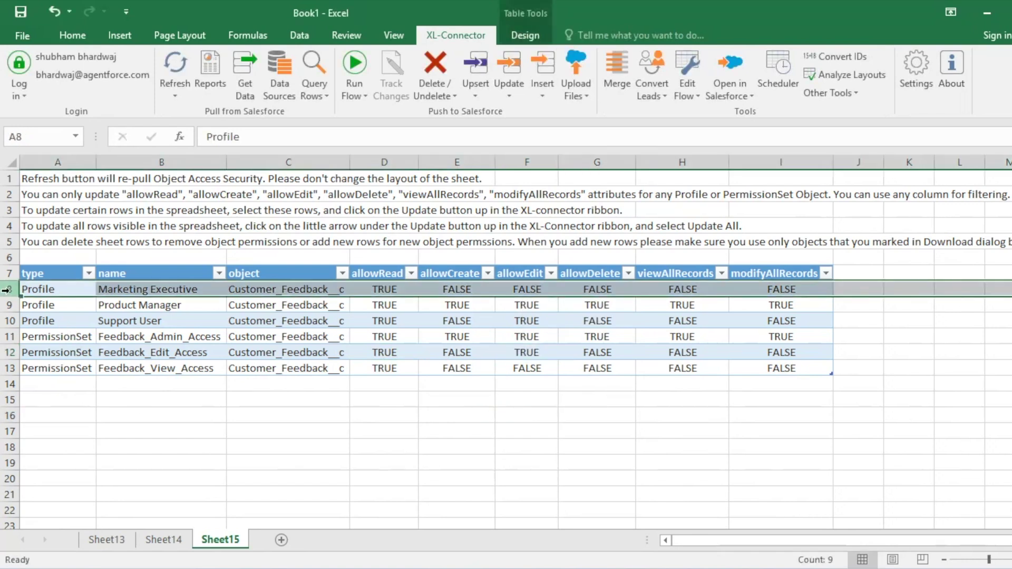
pyautogui.hotkey('shift', 'Down')
pyautogui.hotkey('shift', 'Down')
pyautogui.hotkey('shift', 'Down')
pyautogui.hotkey('shift', 'Down')
pyautogui.hotkey('shift', 'Down')
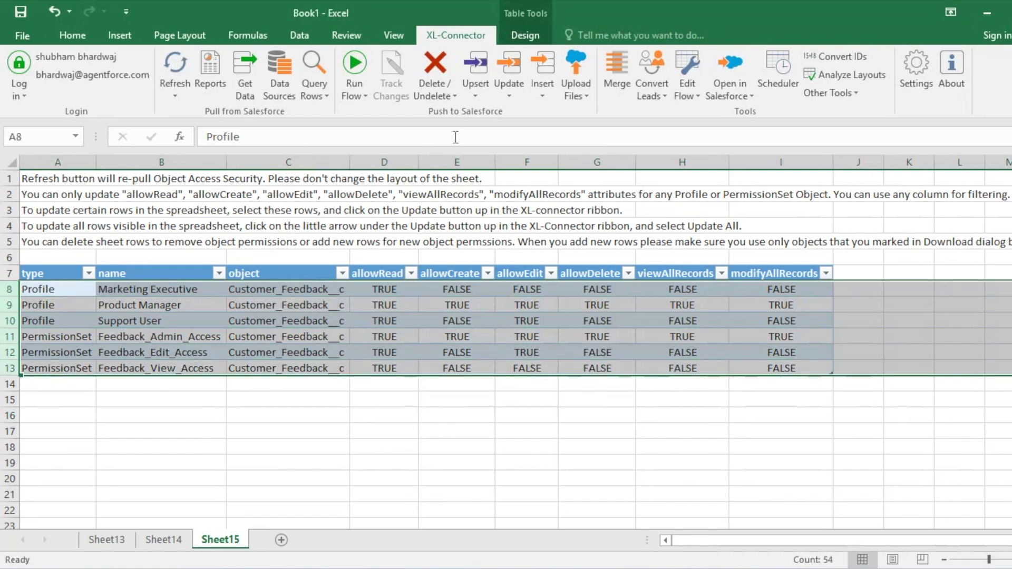
pyautogui.click(510, 94)
pyautogui.click(544, 113)
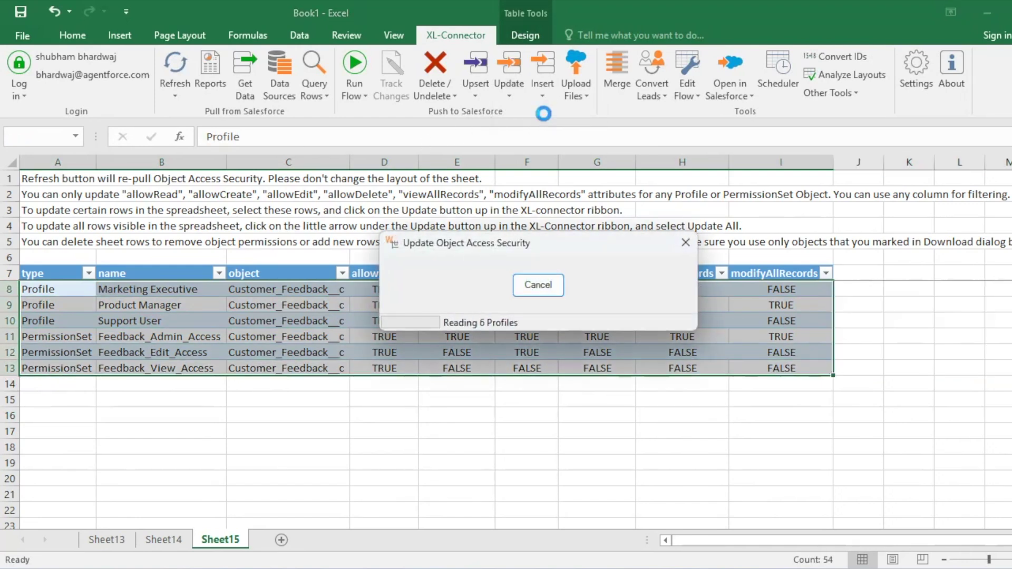